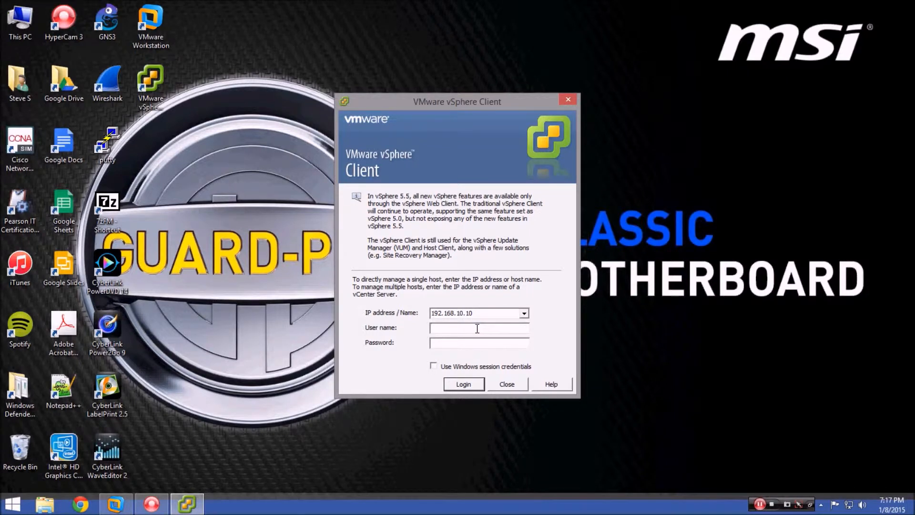
# Log in to ESXi host 192.168.10.10 as root with the account password.
pyautogui.write('root')
pyautogui.press('Tab')
pyautogui.write('*******')
pyautogui.press('Return')
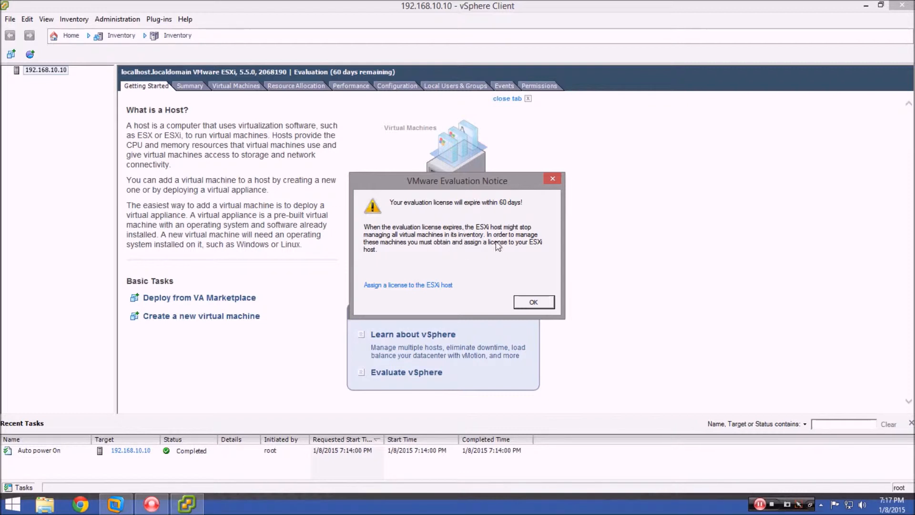
# Dismiss the evaluation notice and show datastore1's details under Configuration > Storage.
pyautogui.click(552, 180)
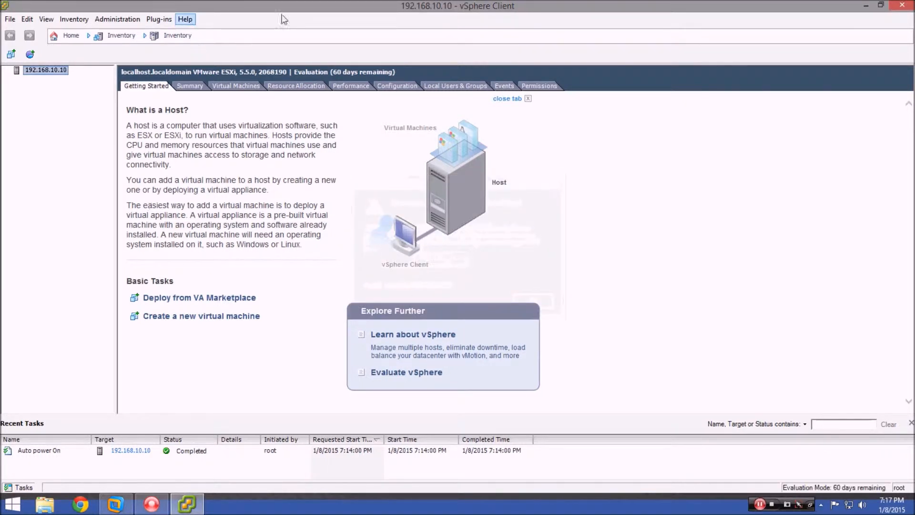
pyautogui.click(390, 86)
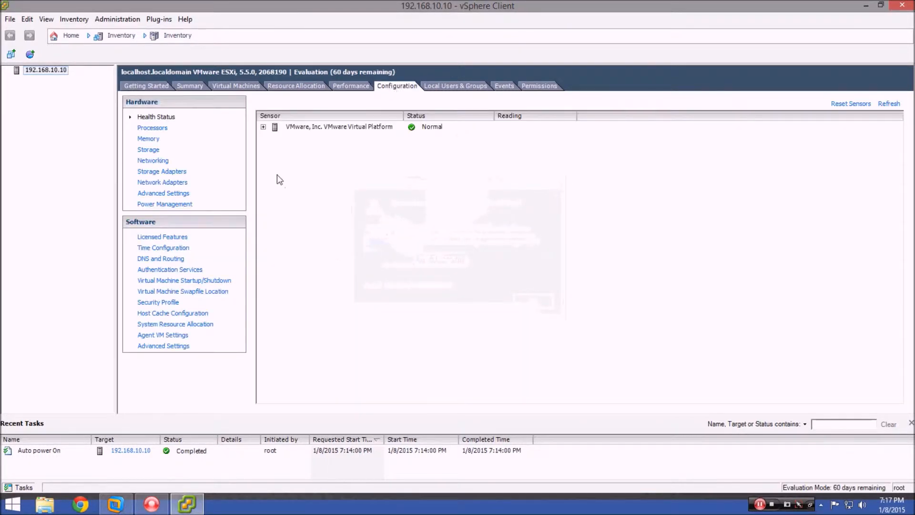
pyautogui.click(148, 150)
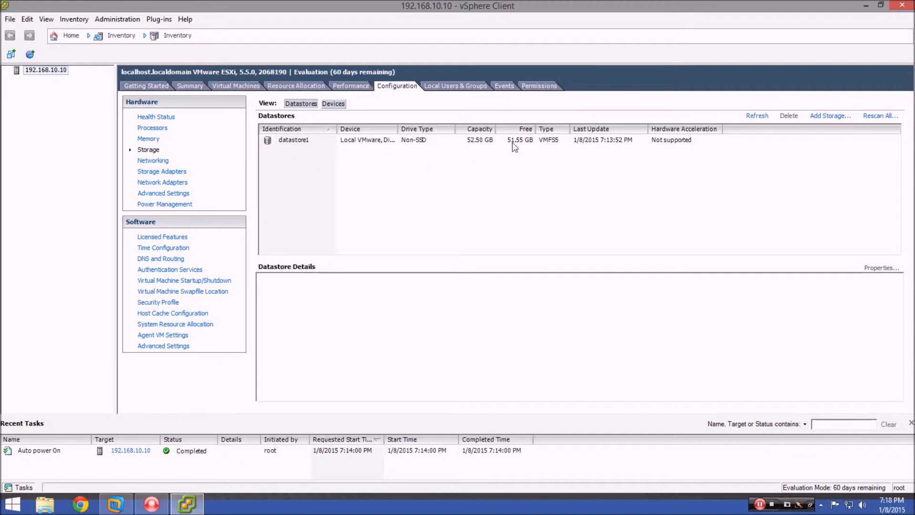
pyautogui.click(299, 142)
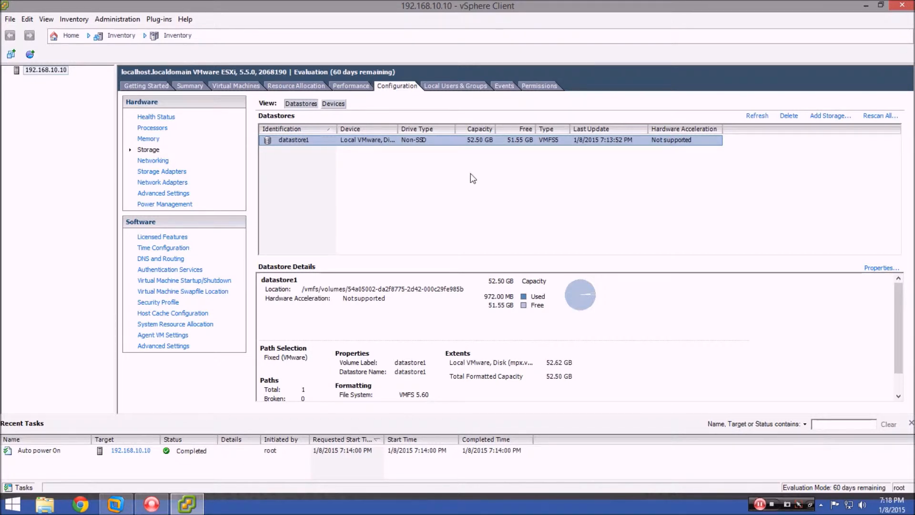
pyautogui.click(300, 142)
# Browse datastore1, open the MyISOs folder, and start a single-file upload.
pyautogui.rightClick(286, 139)
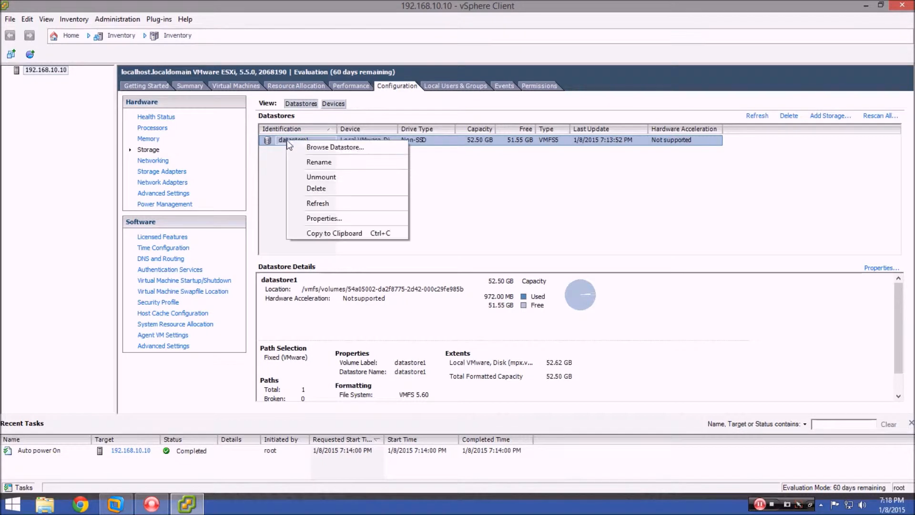
pyautogui.click(323, 148)
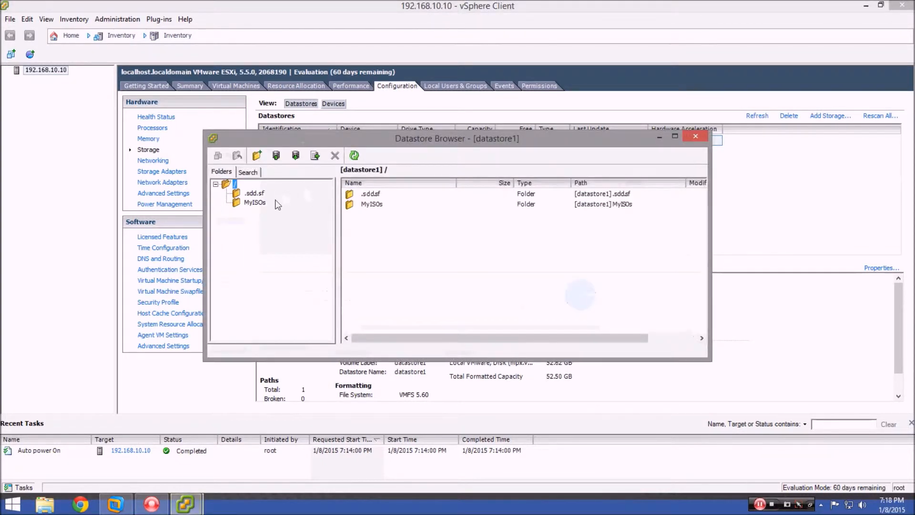
pyautogui.click(258, 203)
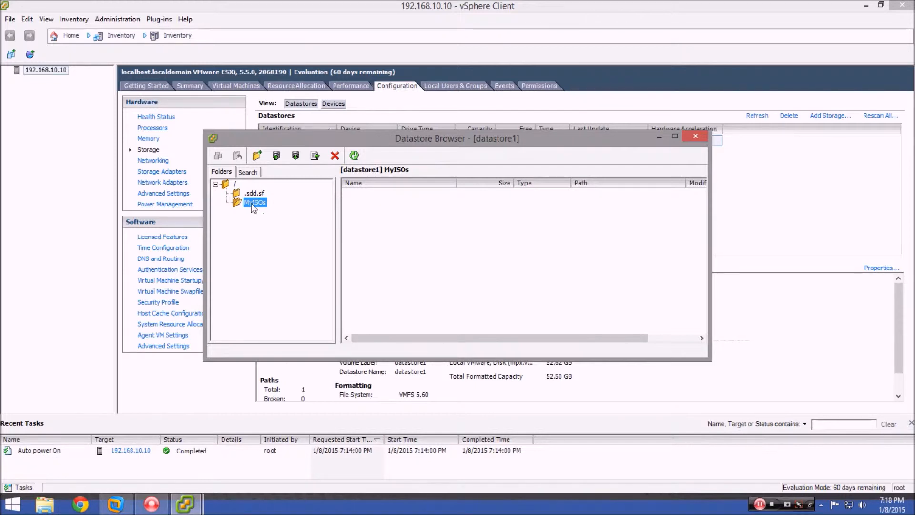
pyautogui.click(277, 156)
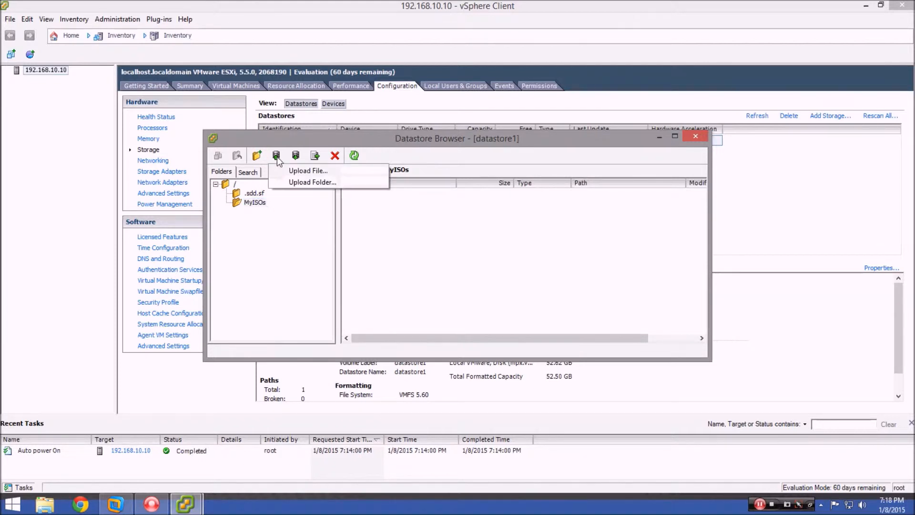
pyautogui.click(300, 170)
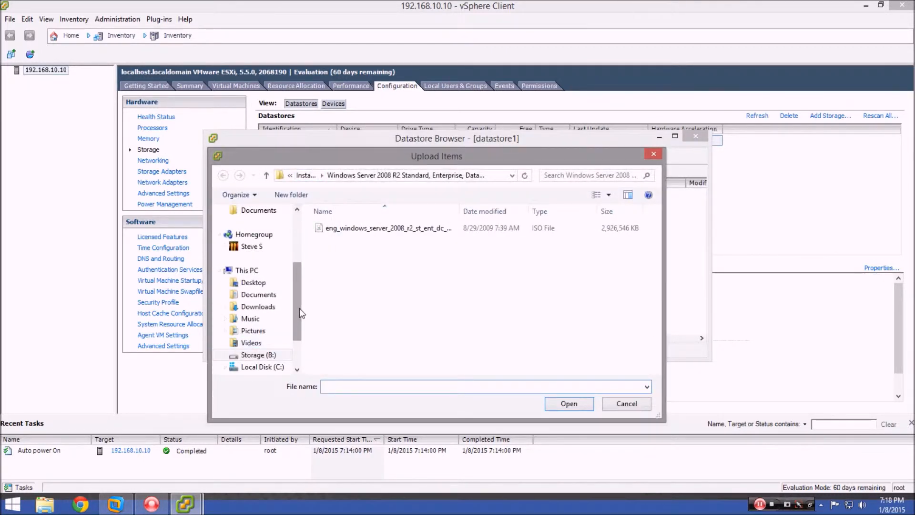
# Pick the Windows Server 2008 R2 ISO as the file to upload.
pyautogui.moveTo(299, 308); pyautogui.dragTo(299, 327)
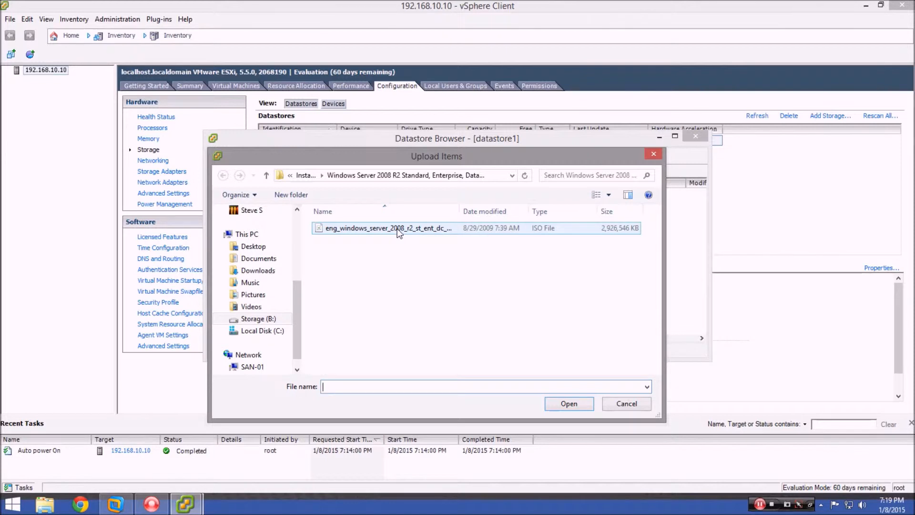
pyautogui.click(384, 229)
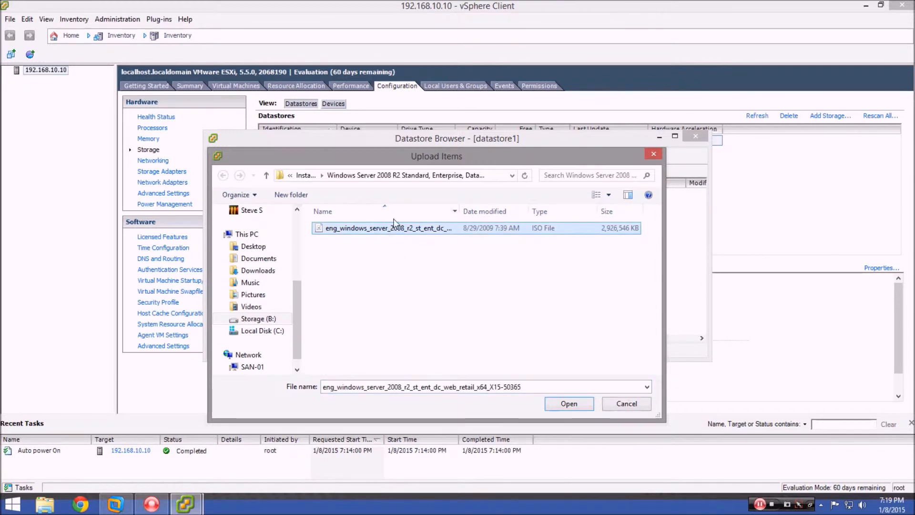
pyautogui.click(569, 403)
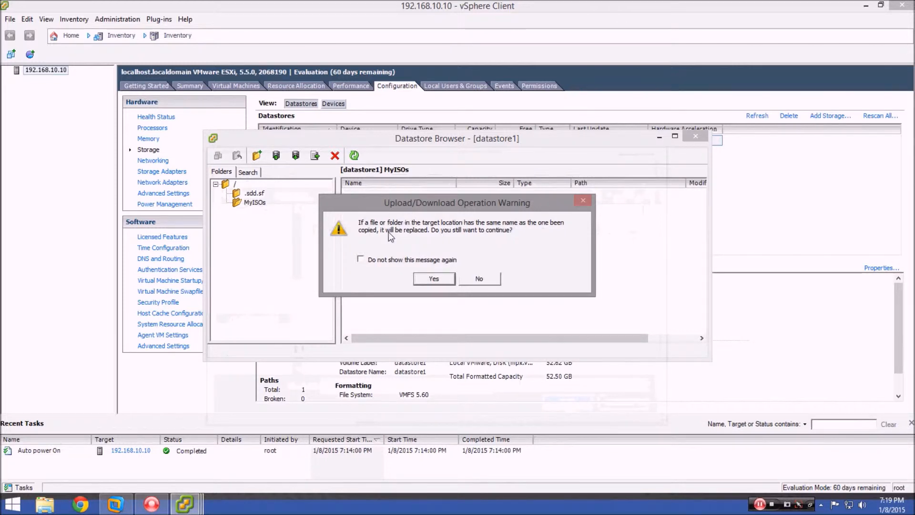
# Approve the overwrite, upload the 2,926,546 KB ISO to MyISOs, and close the Datastore Browser.
pyautogui.click(430, 278)
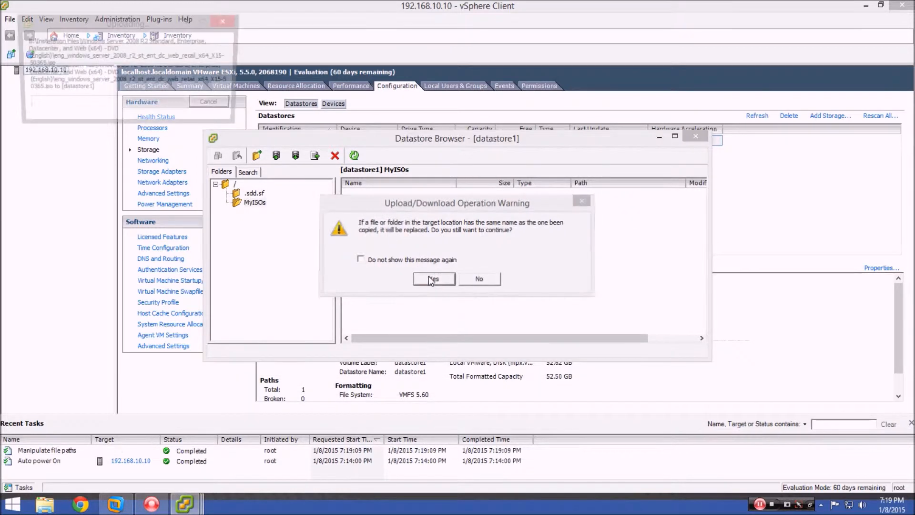
pyautogui.moveTo(112, 24); pyautogui.dragTo(142, 154)
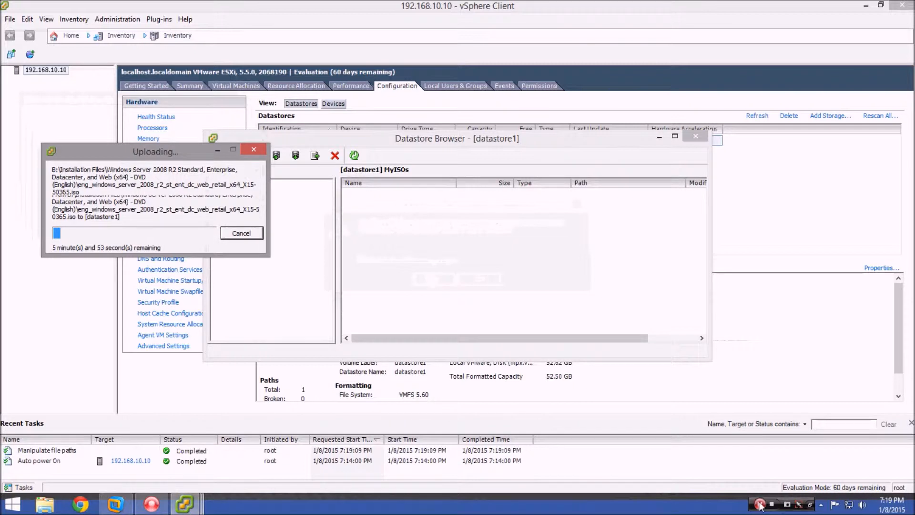
pyautogui.click(760, 506)
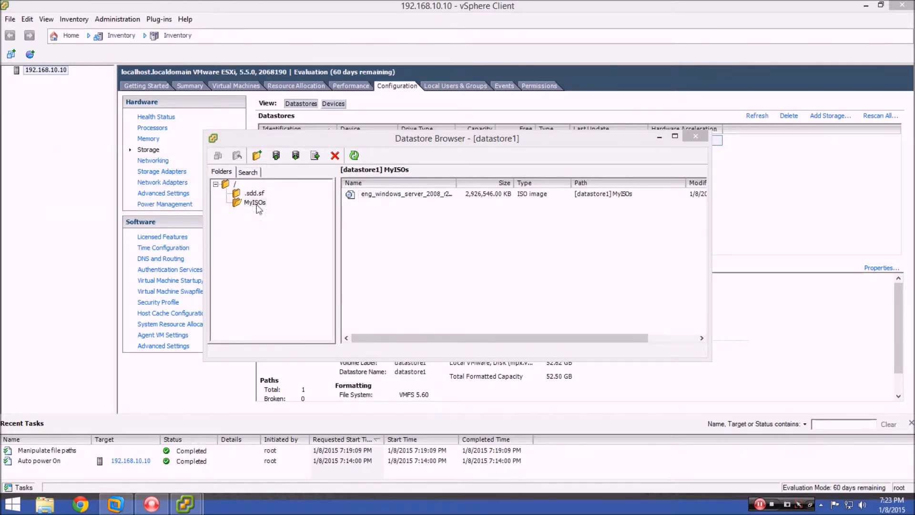
pyautogui.click(696, 136)
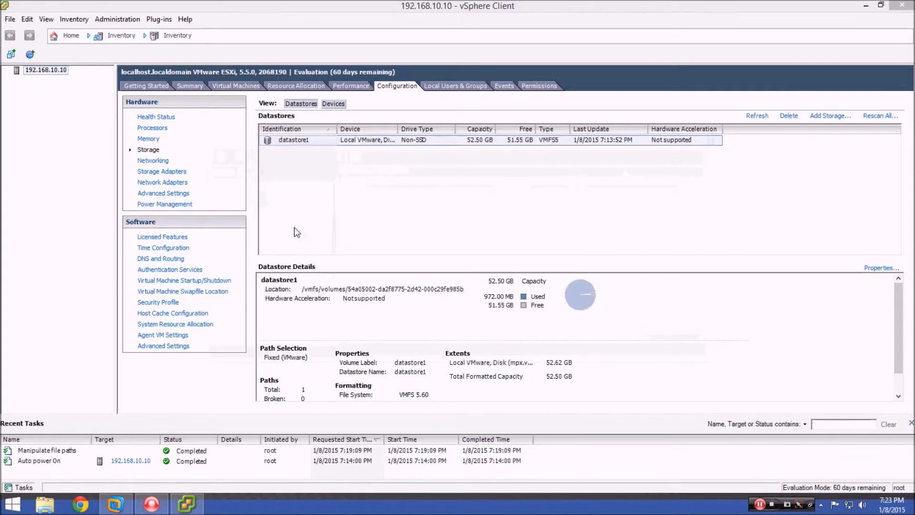
# Launch the New Virtual Machine wizard on host 192.168.10.10 using a Custom configuration.
pyautogui.rightClick(38, 70)
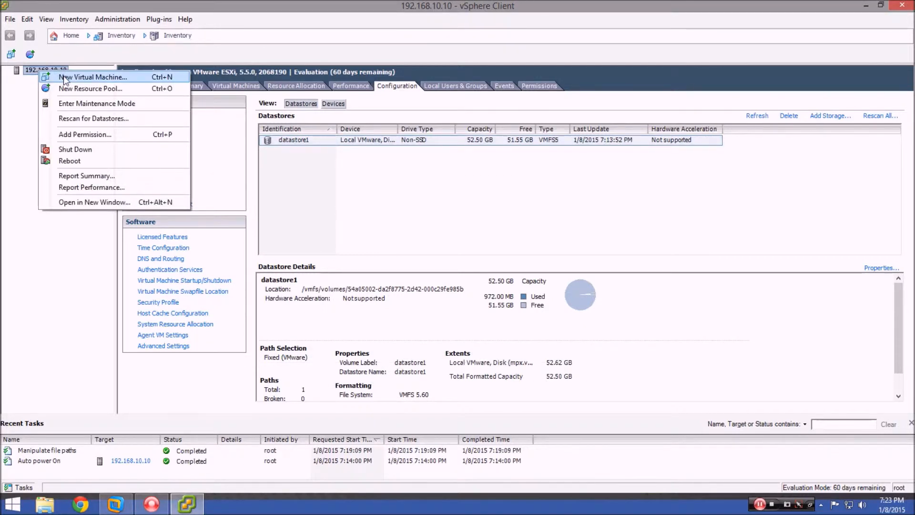
pyautogui.click(90, 78)
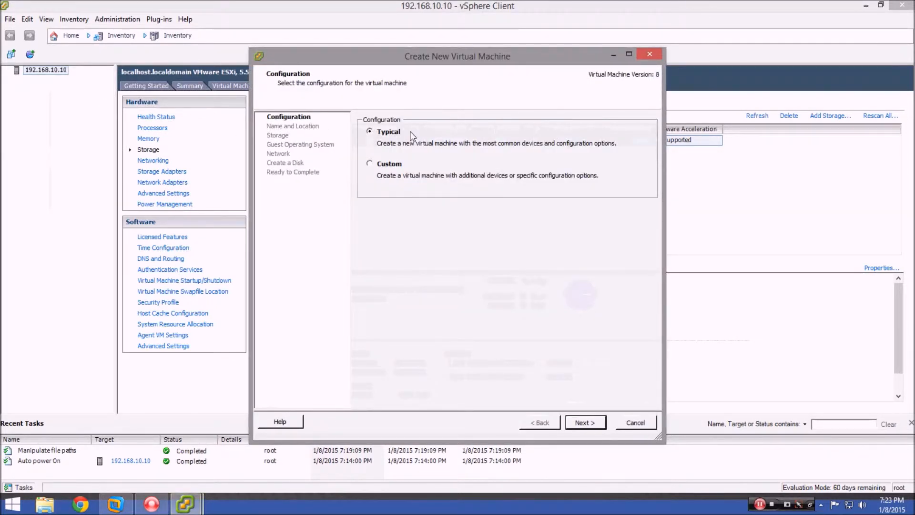
pyautogui.click(370, 164)
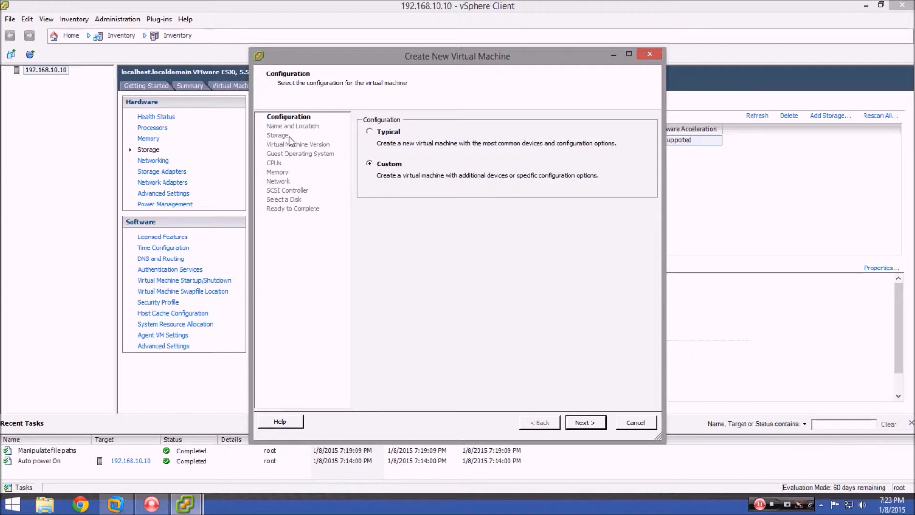
pyautogui.click(587, 423)
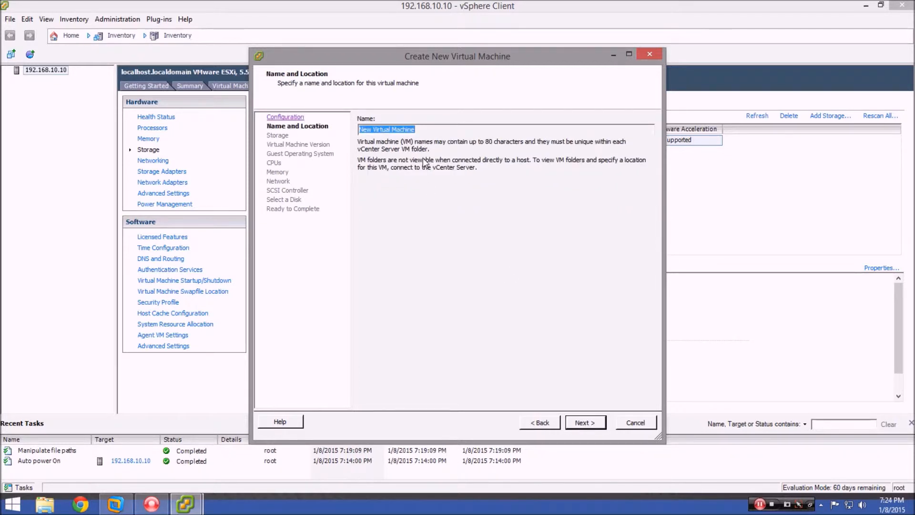
# Name the VM 'WinServer 2008 R2' and keep datastore1 as its storage.
pyautogui.write('Win')
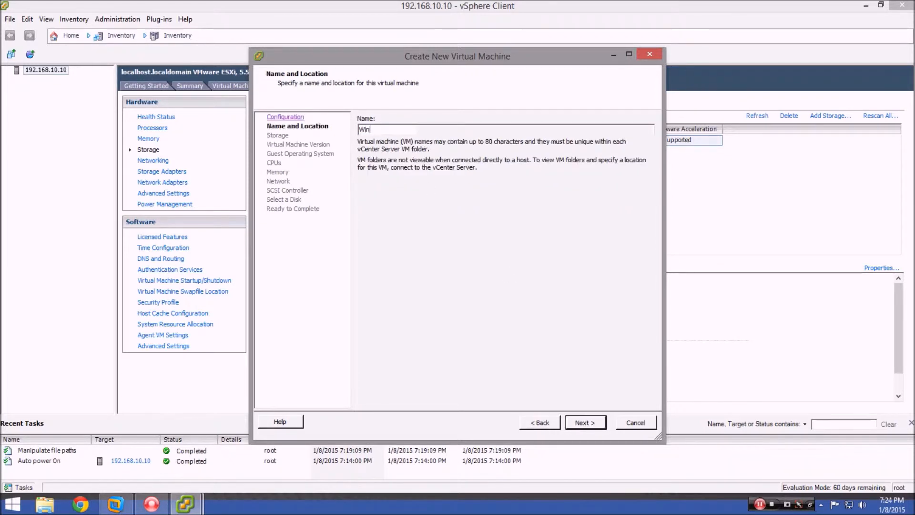
pyautogui.write('Server 2008 R2')
pyautogui.click(595, 425)
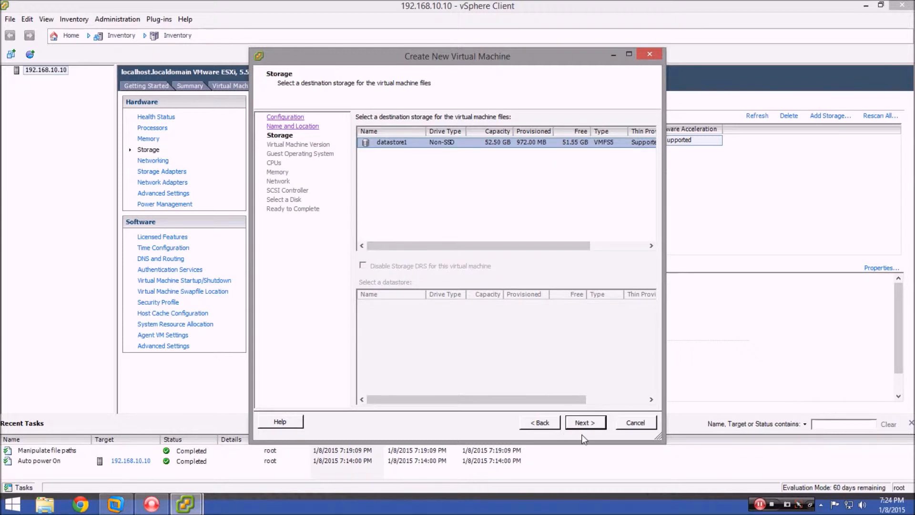
pyautogui.click(584, 422)
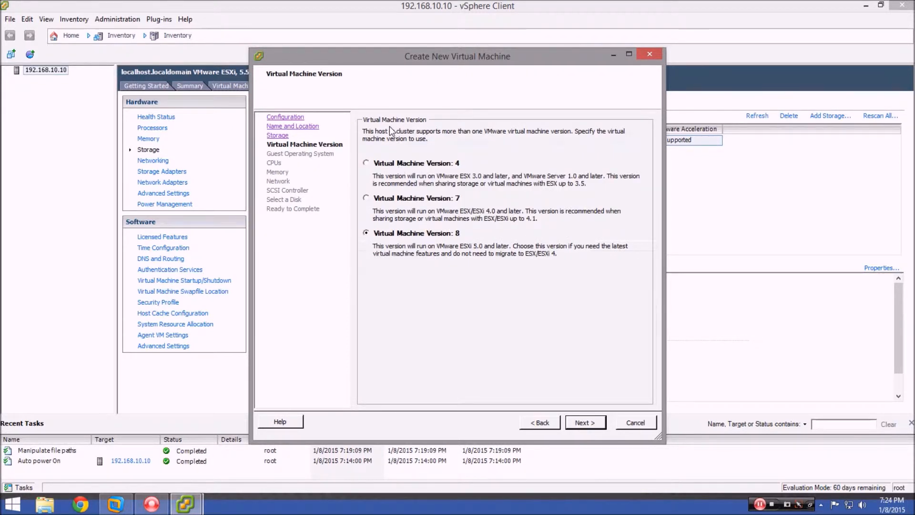
# Choose virtual machine hardware Version 8.
pyautogui.click(400, 198)
pyautogui.click(400, 234)
pyautogui.click(586, 422)
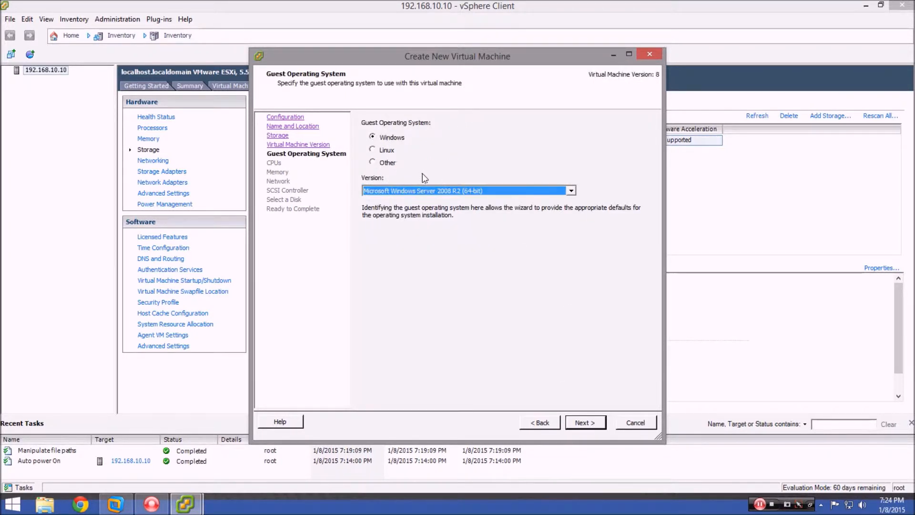
# Set the guest OS to Windows, Microsoft Windows Server 2008 R2 (64-bit).
pyautogui.click(390, 139)
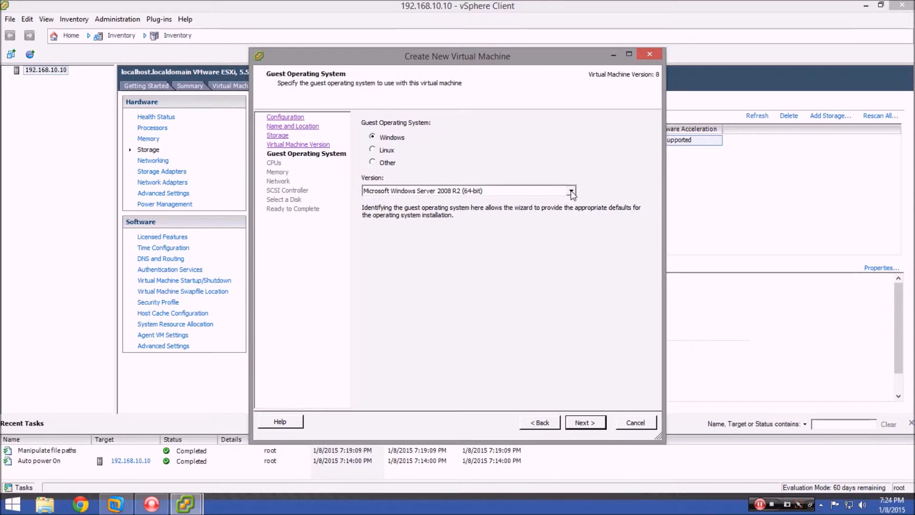
pyautogui.click(572, 192)
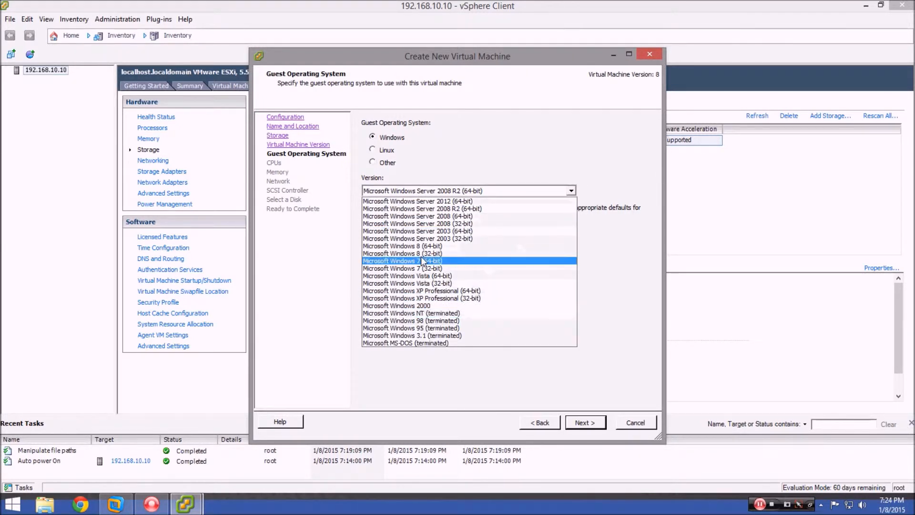
pyautogui.click(446, 210)
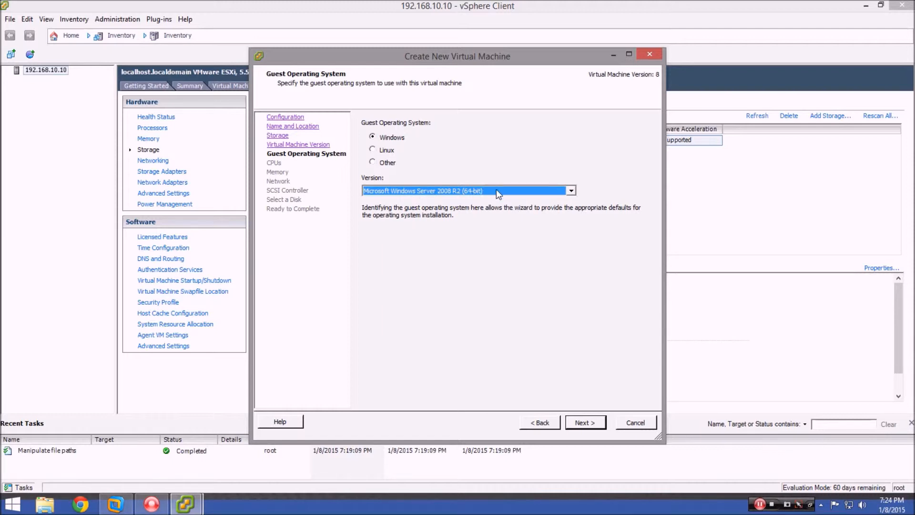
pyautogui.click(588, 422)
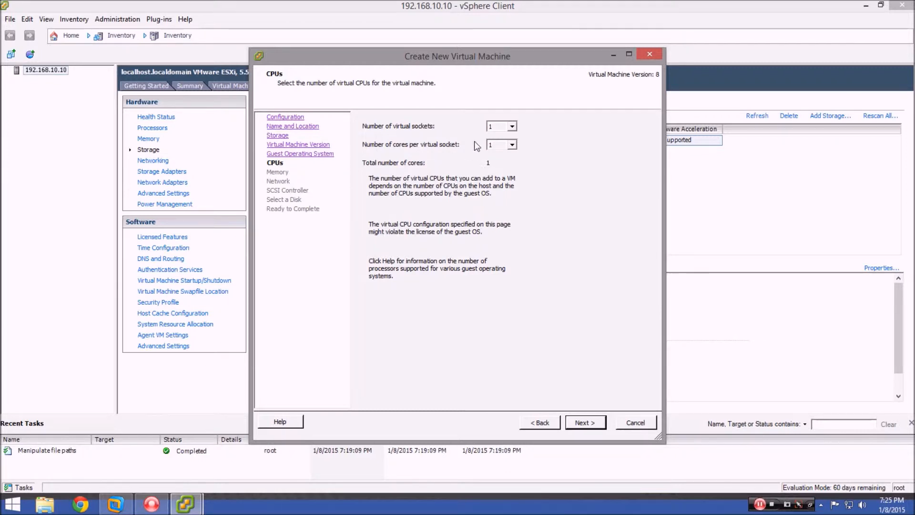
# Keep one CPU and lower the VM's memory to 2 GB.
pyautogui.click(583, 425)
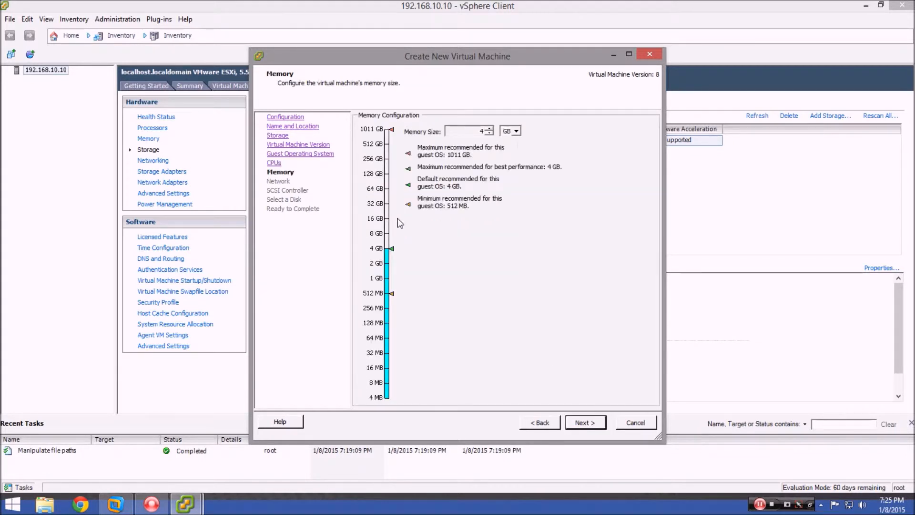
pyautogui.click(489, 134)
pyautogui.click(490, 133)
pyautogui.click(583, 420)
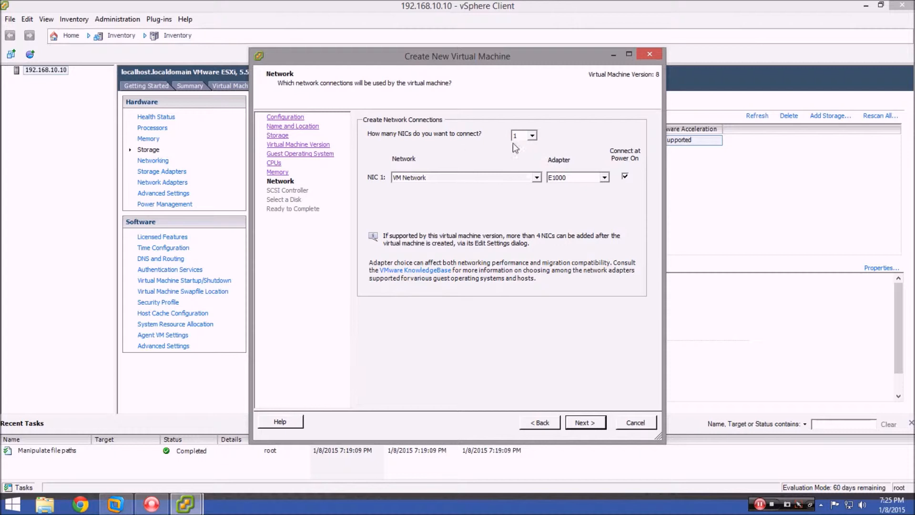
# Accept one E1000 NIC on VM Network and the LSI Logic SAS controller.
pyautogui.click(586, 423)
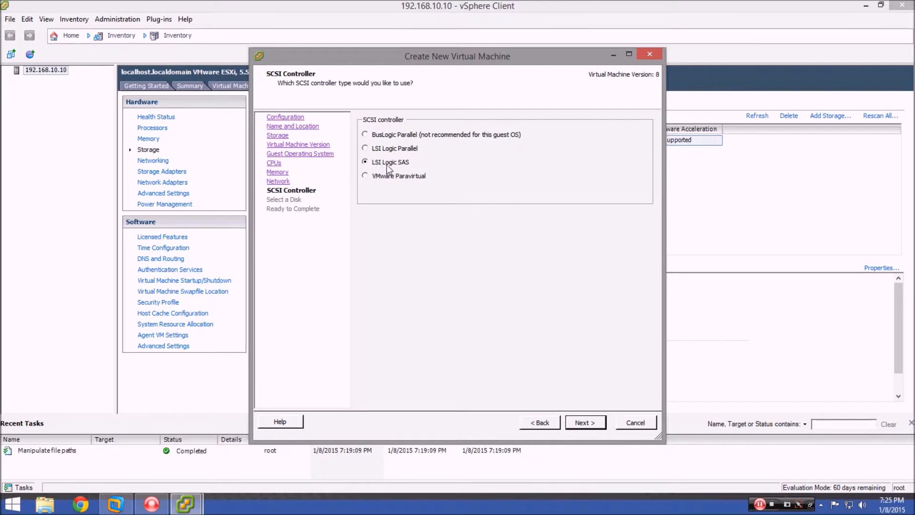
pyautogui.click(585, 423)
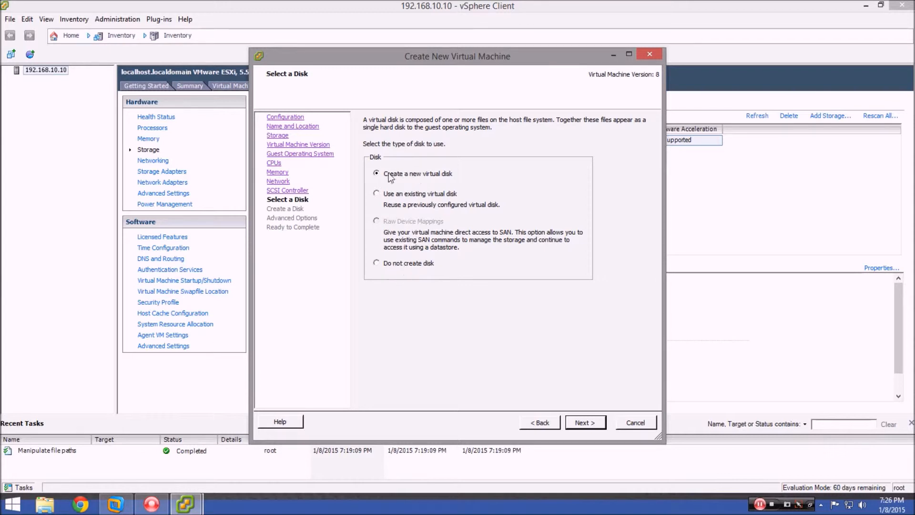
# Add a new virtual disk, lowering its size from 40 GB to 20 GB with thin provisioning.
pyautogui.click(586, 422)
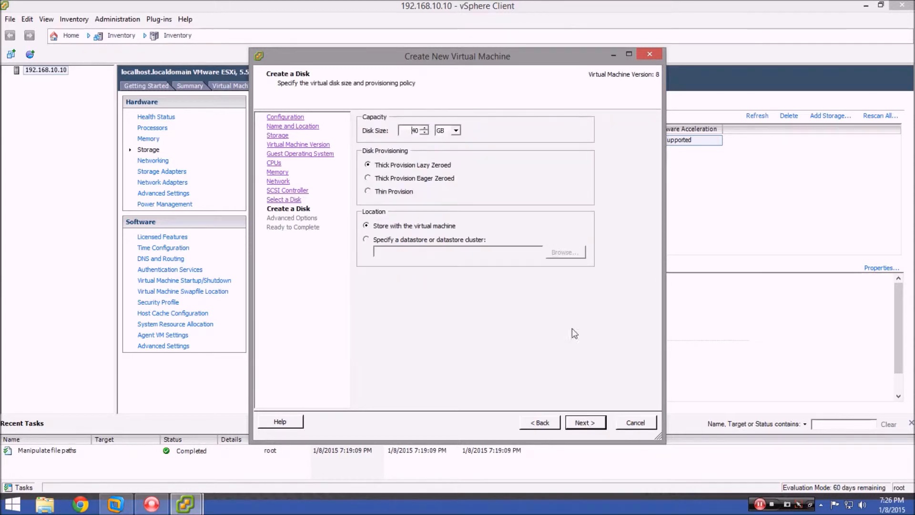
pyautogui.click(424, 133)
pyautogui.moveTo(426, 136); pyautogui.dragTo(425, 134)
pyautogui.click(586, 422)
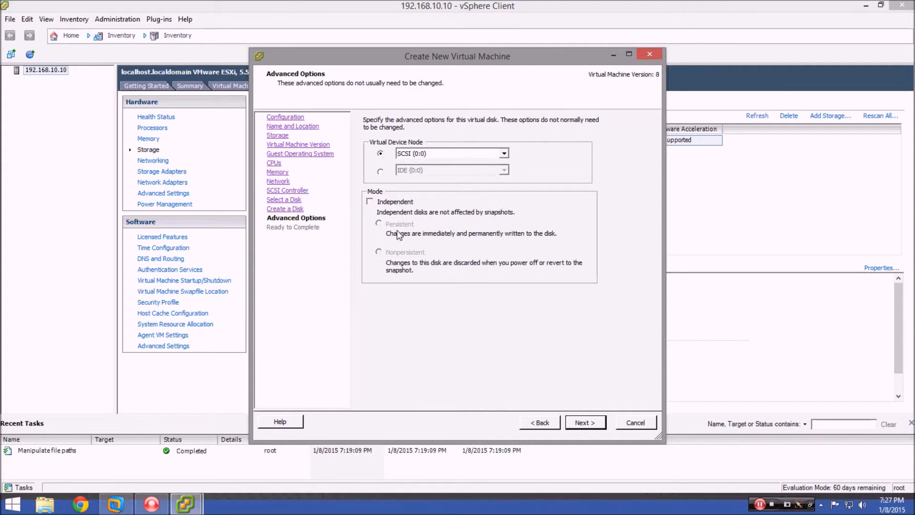
# On the Ready to Complete summary, tick 'Edit the virtual machine settings before completion' and continue.
pyautogui.click(587, 423)
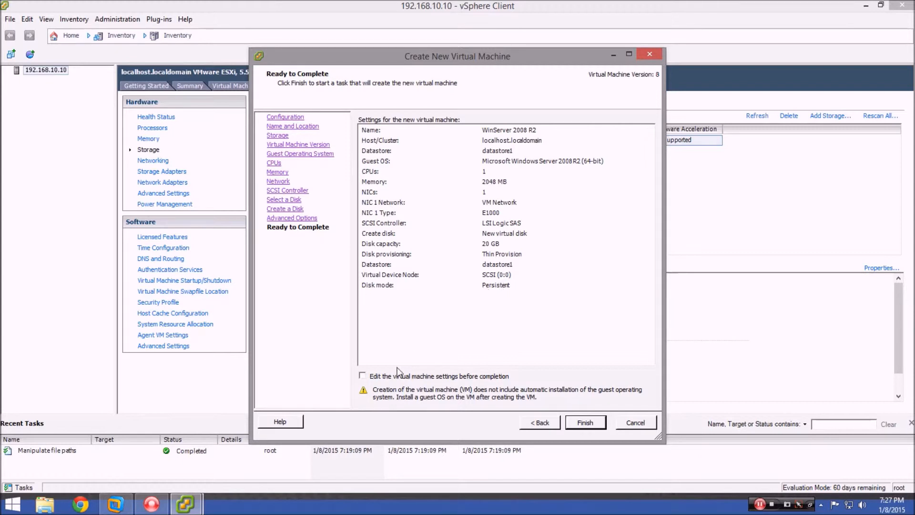
pyautogui.click(363, 377)
pyautogui.click(584, 424)
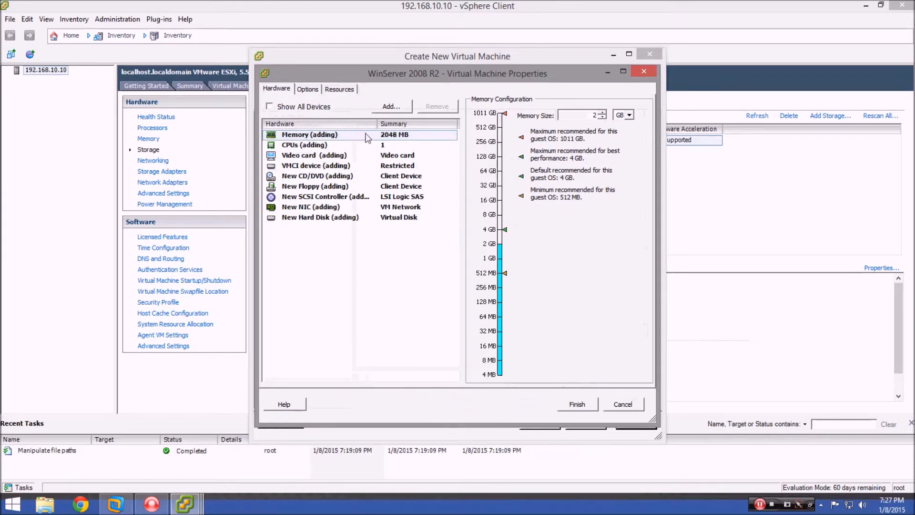
# Check the CPU, video card and VMCI settings, then set the new CD/DVD drive to Datastore ISO File.
pyautogui.click(304, 146)
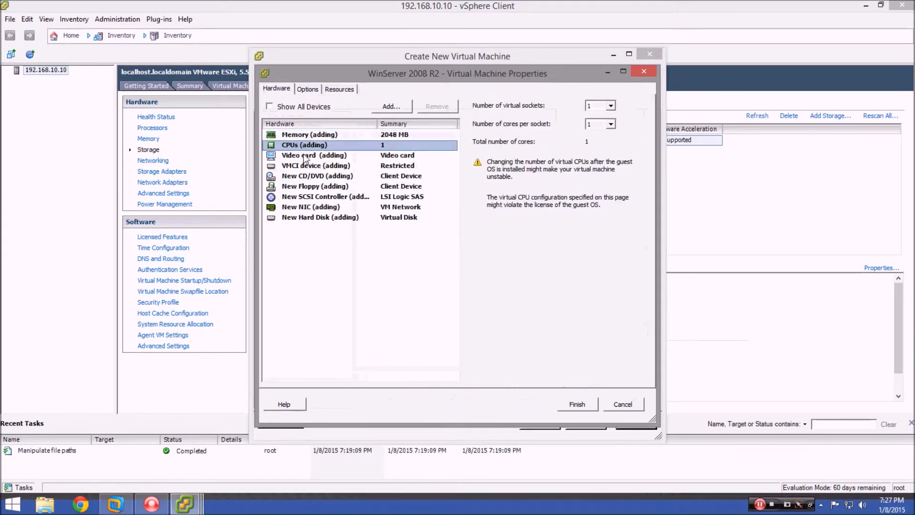
pyautogui.click(306, 156)
pyautogui.click(308, 166)
pyautogui.click(309, 176)
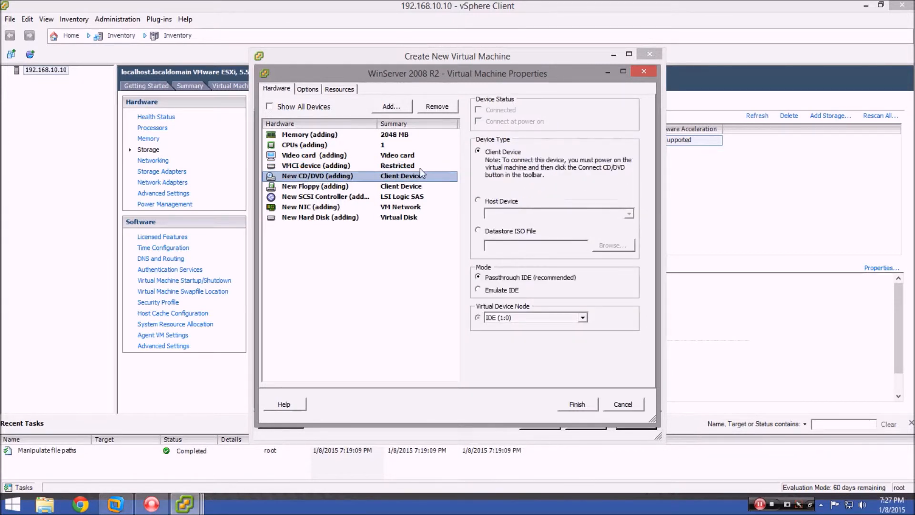
pyautogui.click(477, 231)
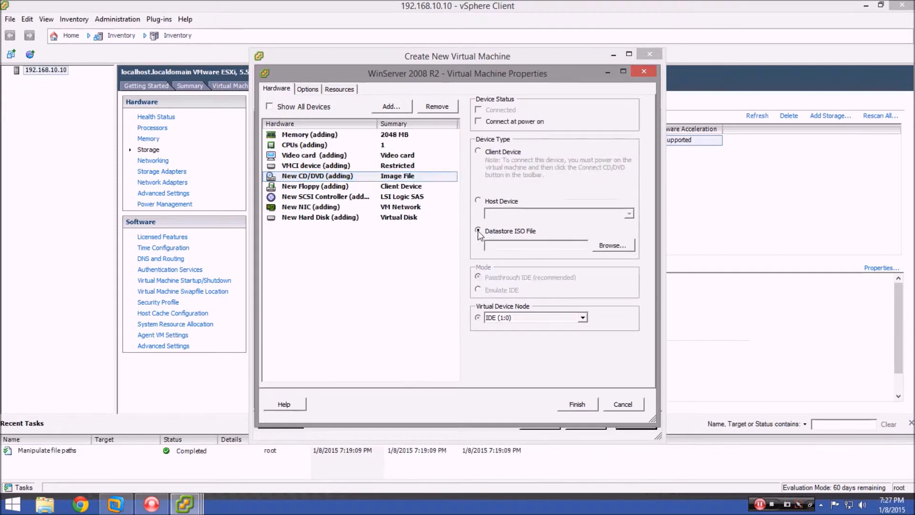
# Select the Windows Server ISO from datastore1 > MyISOs as the CD/DVD image.
pyautogui.click(628, 246)
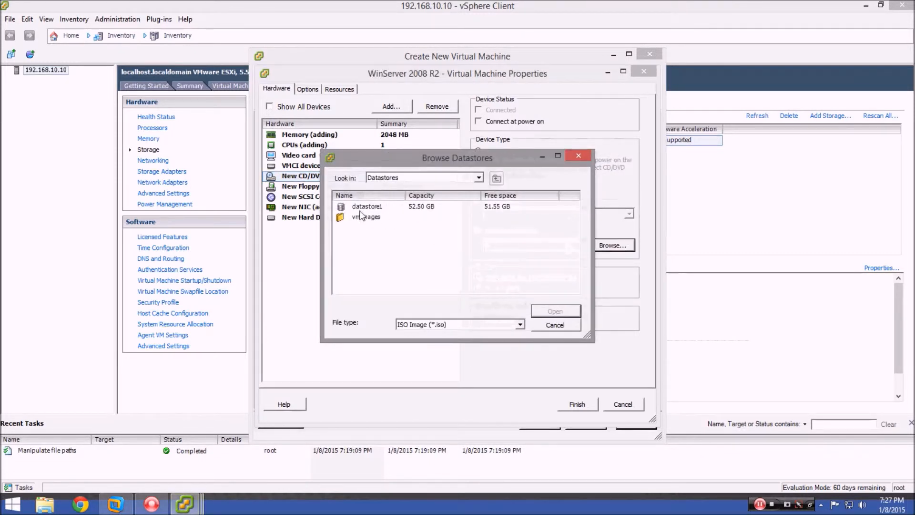
pyautogui.click(375, 207)
pyautogui.doubleClick(375, 207)
pyautogui.click(362, 217)
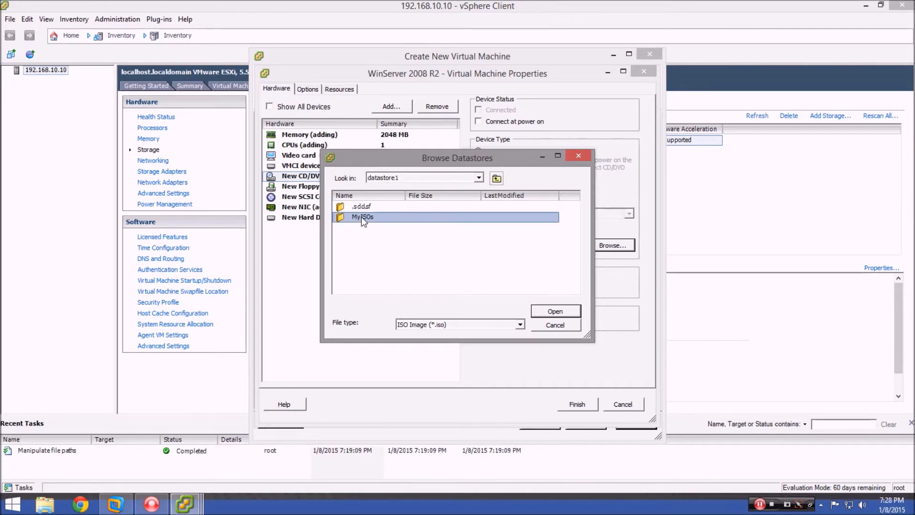
pyautogui.doubleClick(361, 216)
pyautogui.click(397, 209)
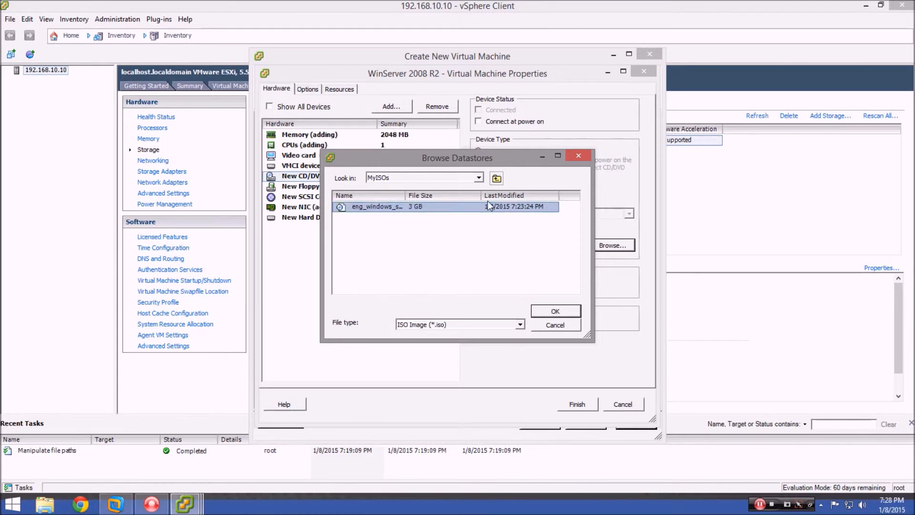
pyautogui.moveTo(404, 195); pyautogui.dragTo(432, 195)
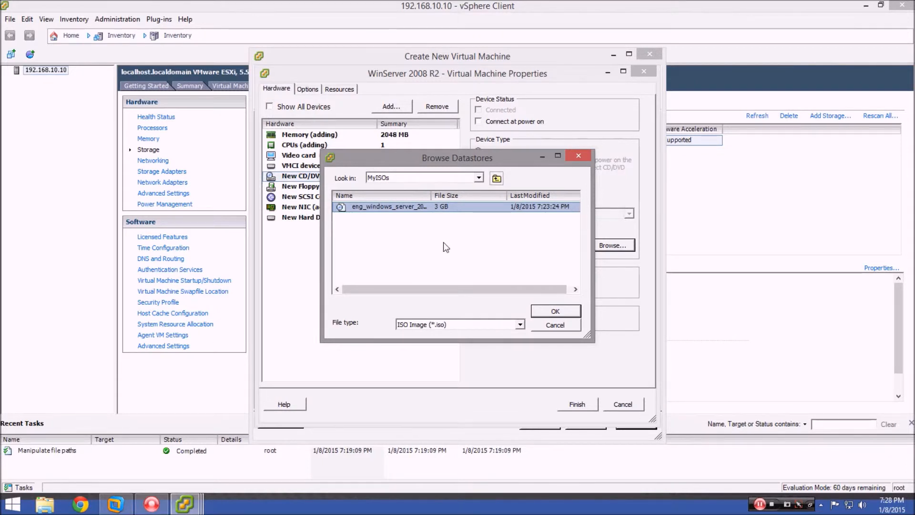
pyautogui.click(554, 311)
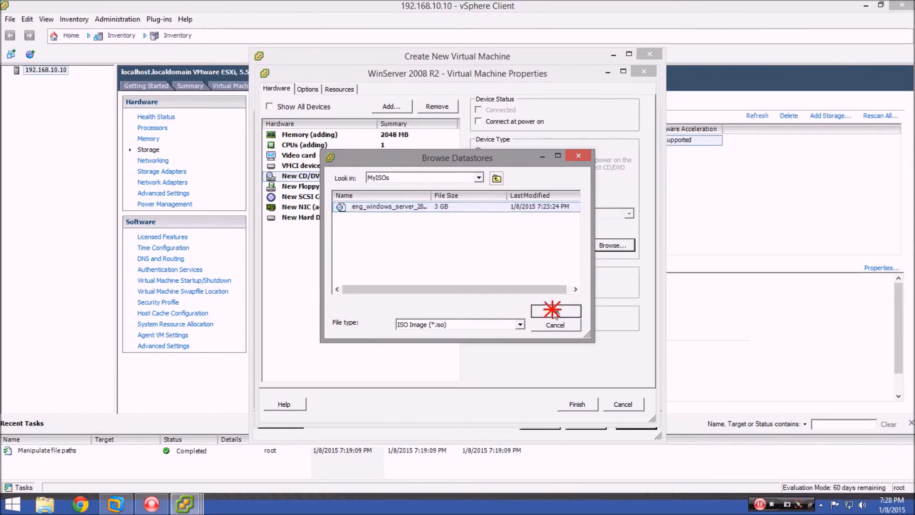
# Review the floppy, SCSI, network, hard disk, memory and CPU settings, then finish creating the VM.
pyautogui.click(316, 186)
pyautogui.click(316, 196)
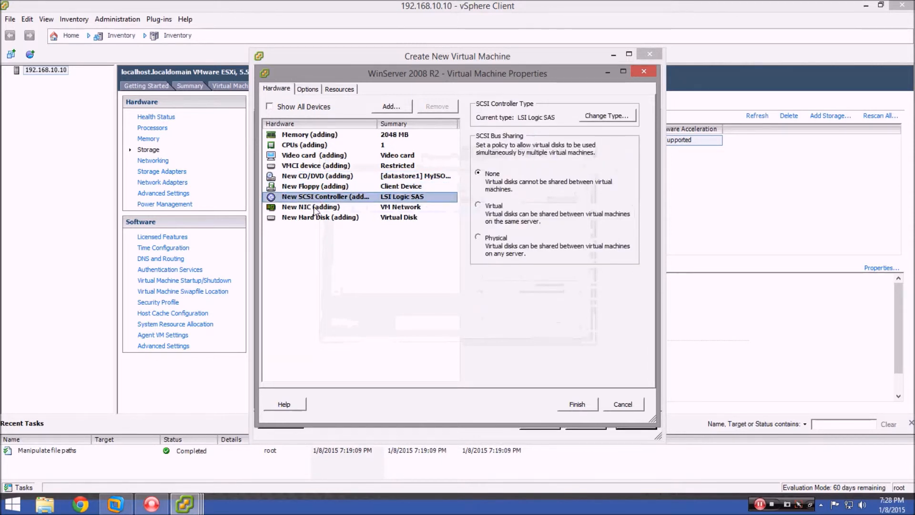
pyautogui.click(316, 208)
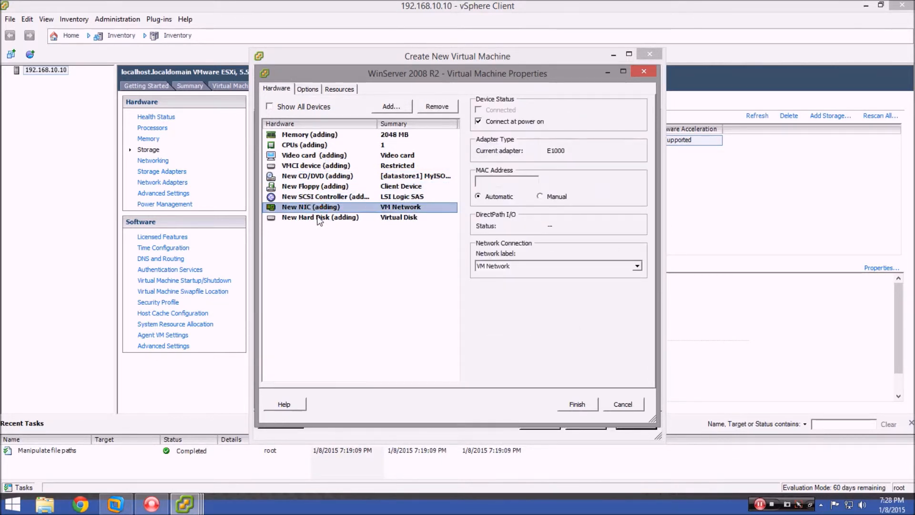
pyautogui.click(319, 218)
pyautogui.click(314, 135)
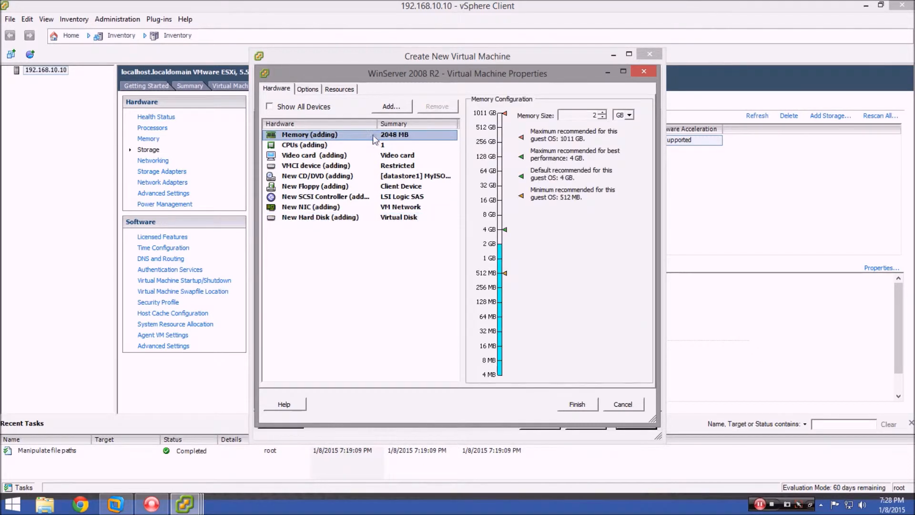
pyautogui.click(364, 145)
pyautogui.click(578, 404)
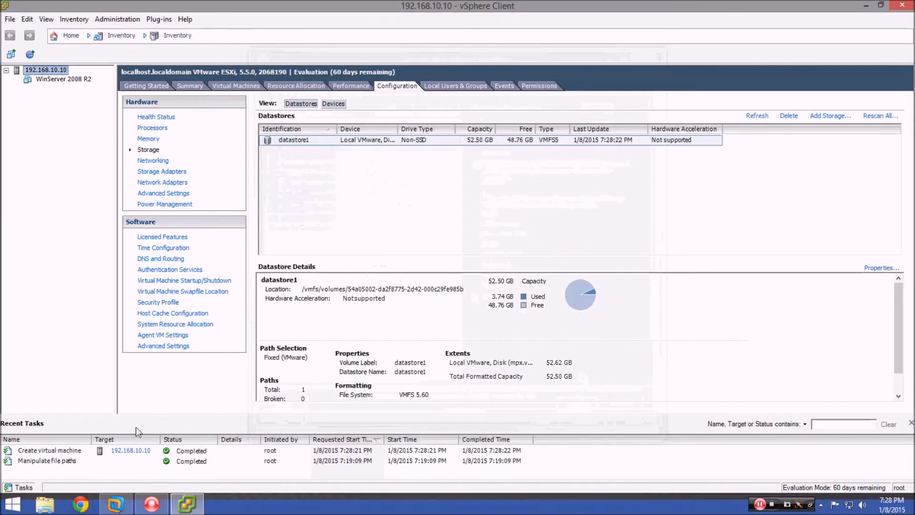
# Power on the WinServer 2008 R2 VM and watch its Console as Windows starts.
pyautogui.click(51, 451)
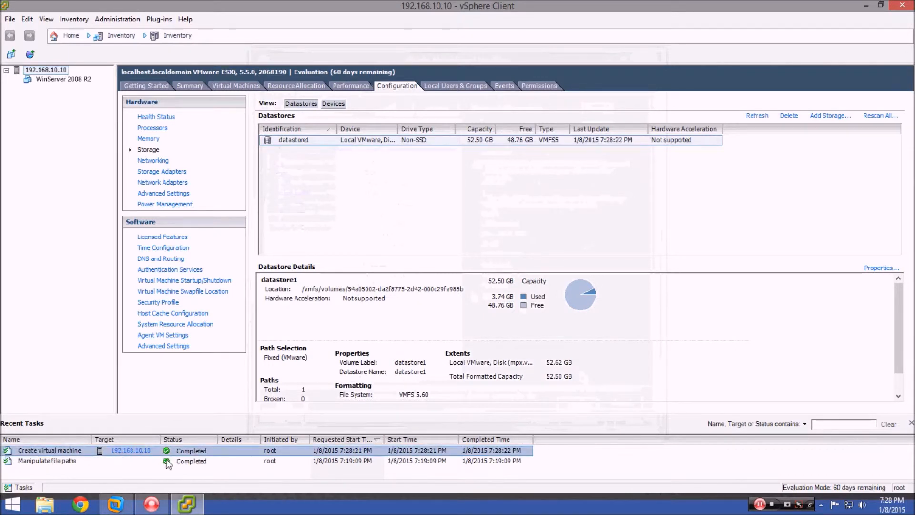
pyautogui.click(190, 462)
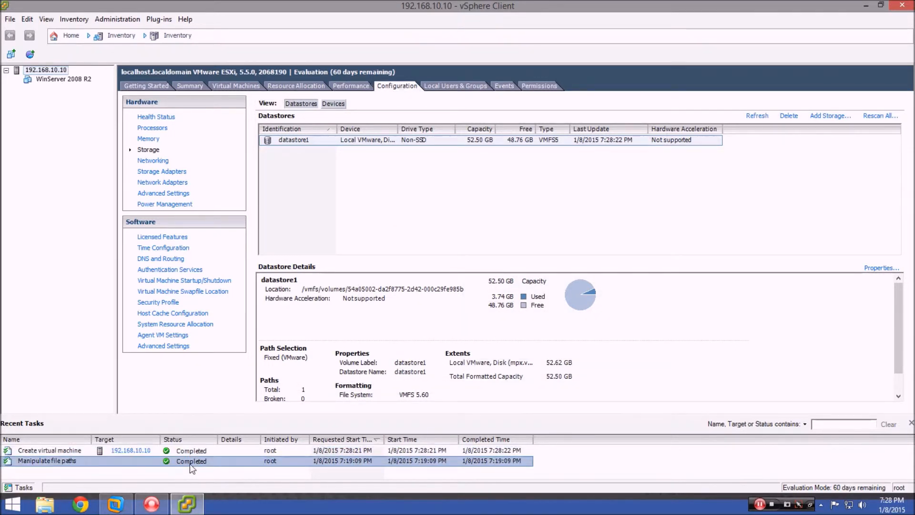
pyautogui.click(61, 79)
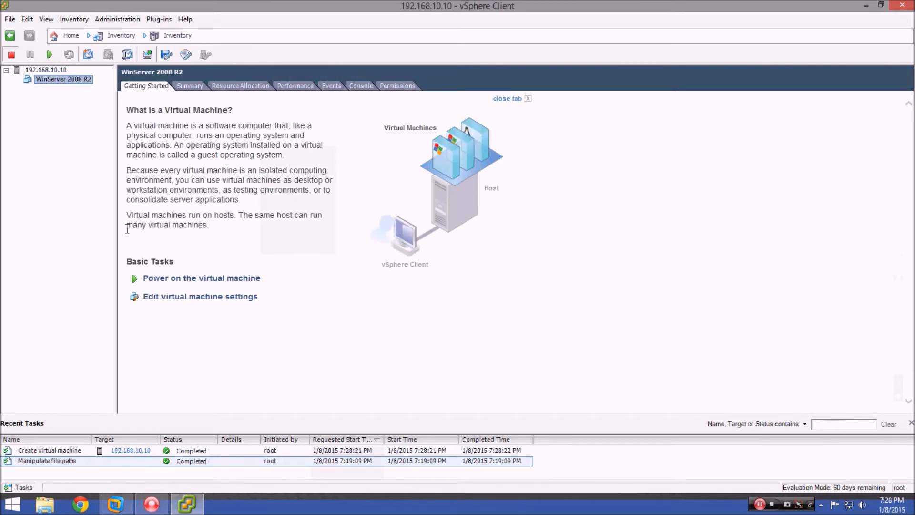
pyautogui.click(158, 279)
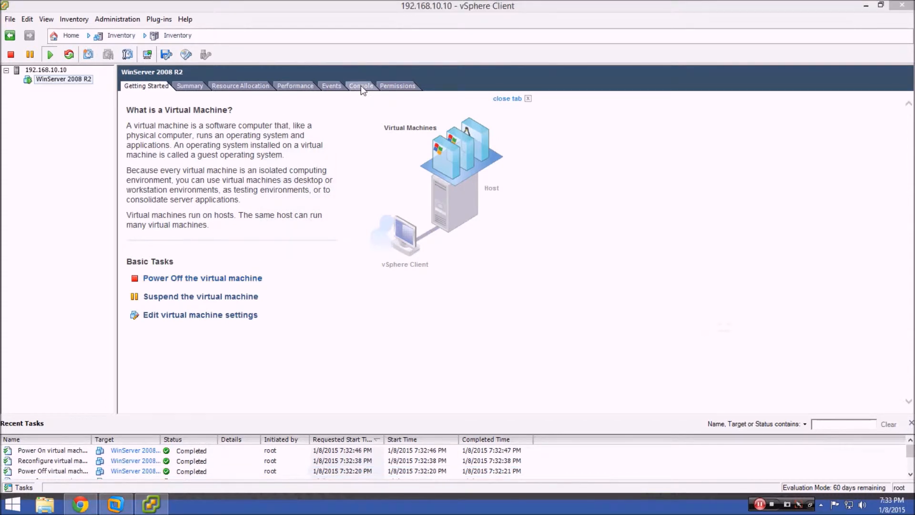
pyautogui.click(361, 86)
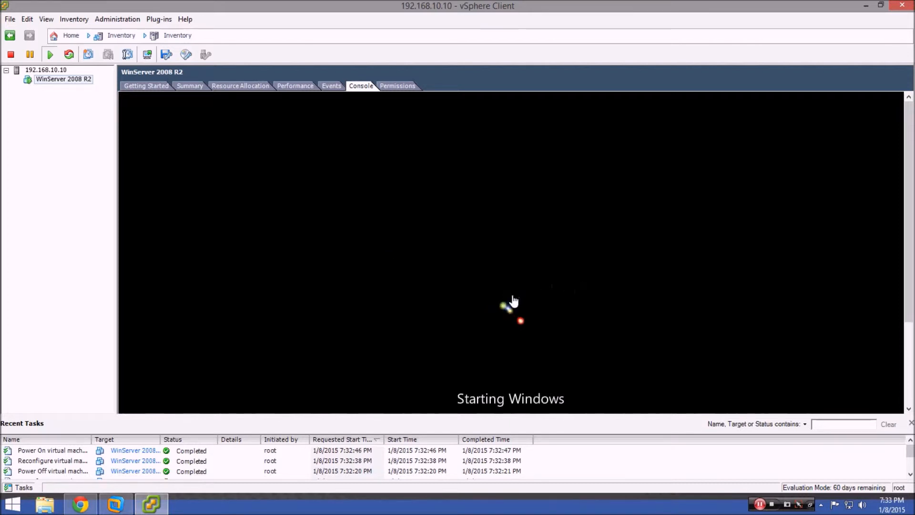
# Keep English as the installation language and start the Windows installation.
pyautogui.click(514, 301)
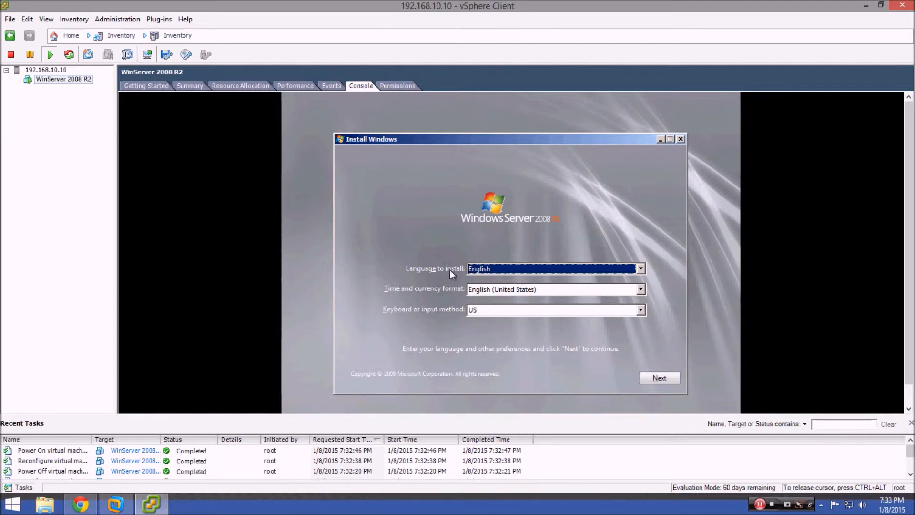
pyautogui.click(640, 268)
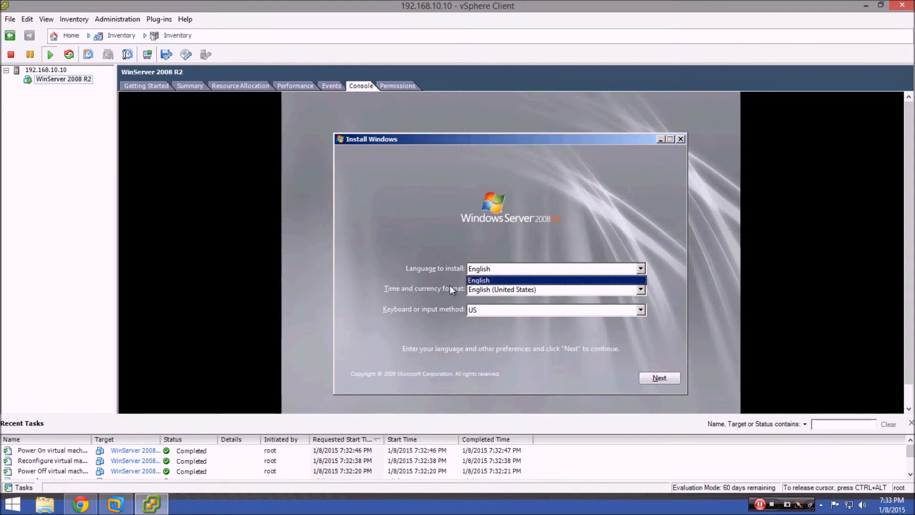
pyautogui.click(482, 280)
pyautogui.click(670, 377)
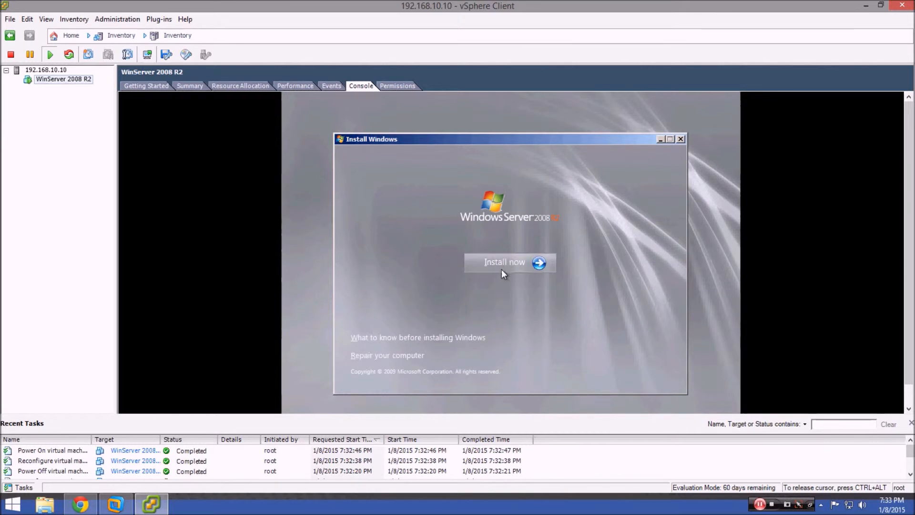
pyautogui.click(502, 265)
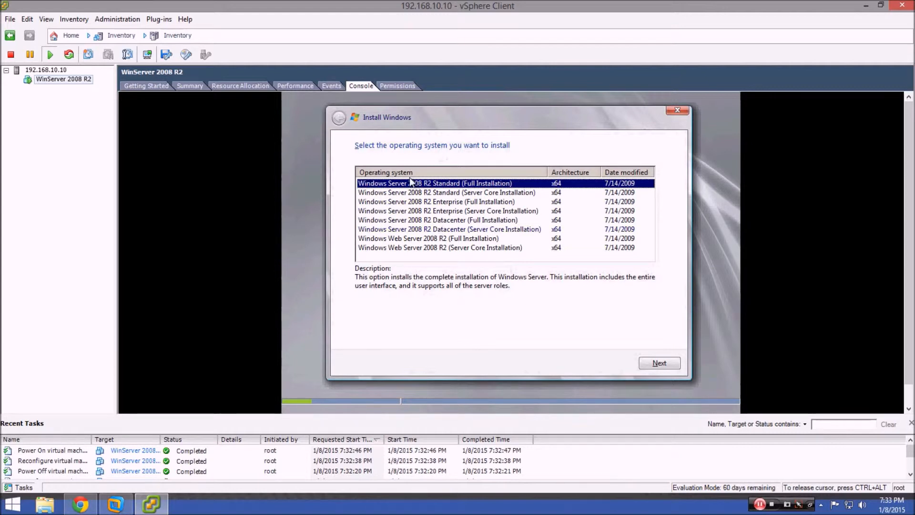
# Choose Windows Server 2008 R2 Enterprise (Full Installation) and accept the license terms.
pyautogui.click(447, 204)
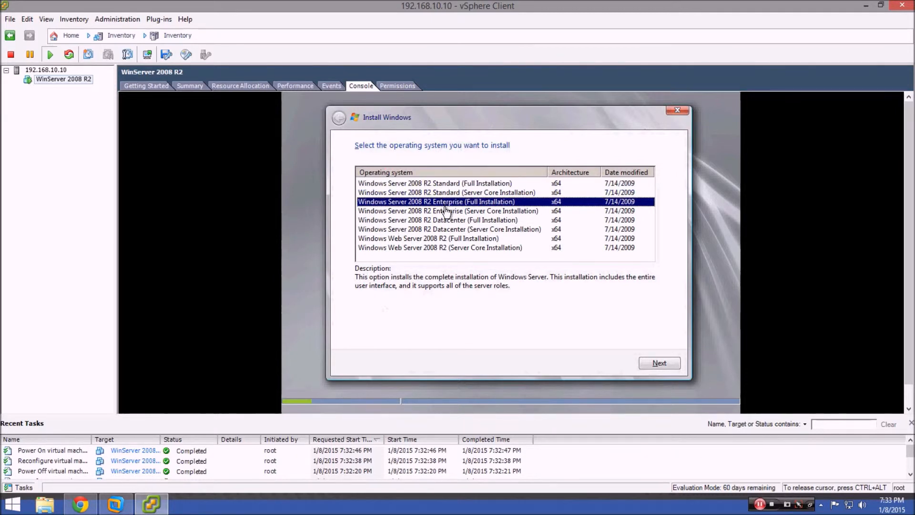
pyautogui.click(448, 222)
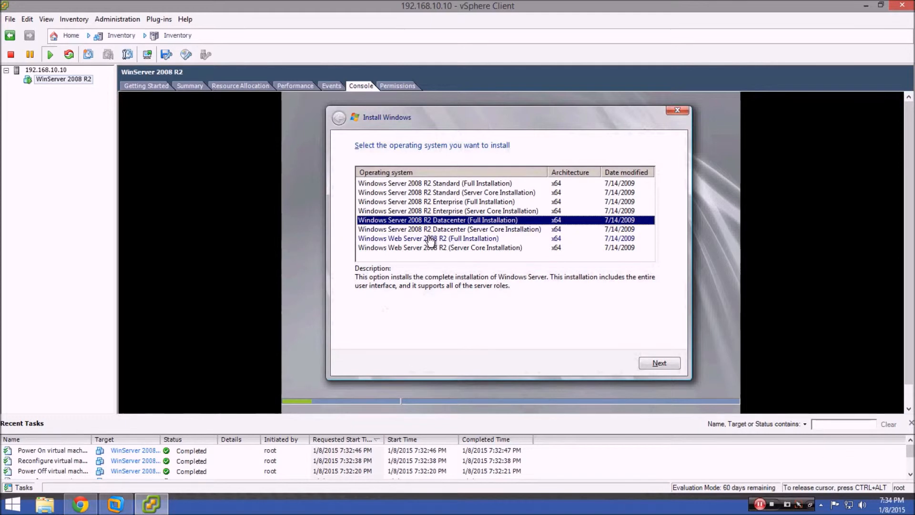
pyautogui.click(441, 203)
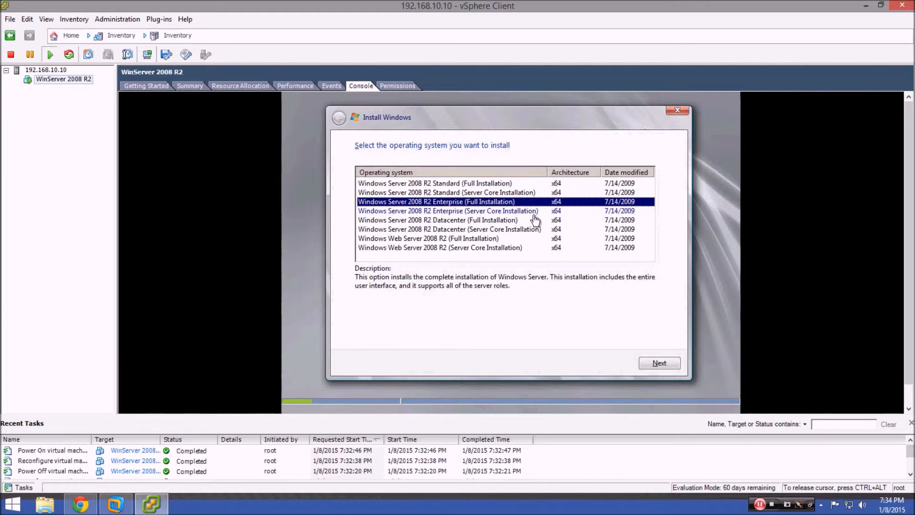
pyautogui.click(660, 364)
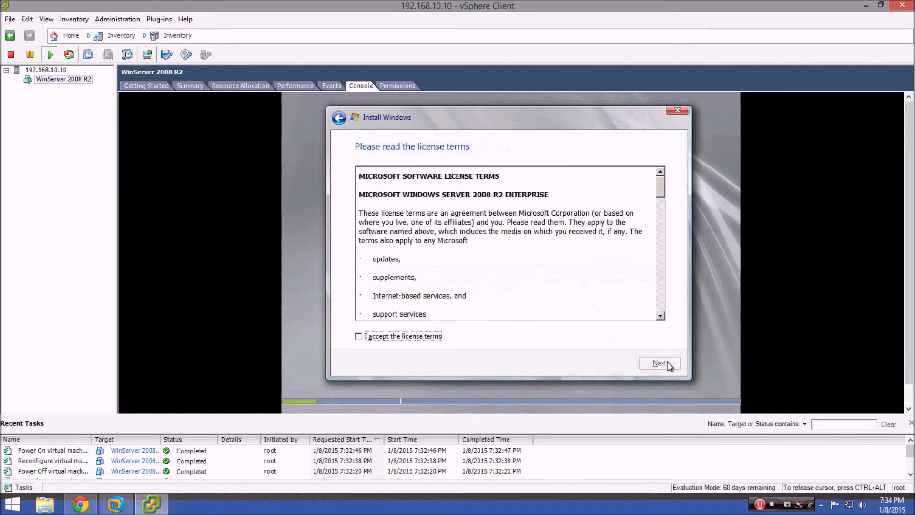
pyautogui.click(358, 336)
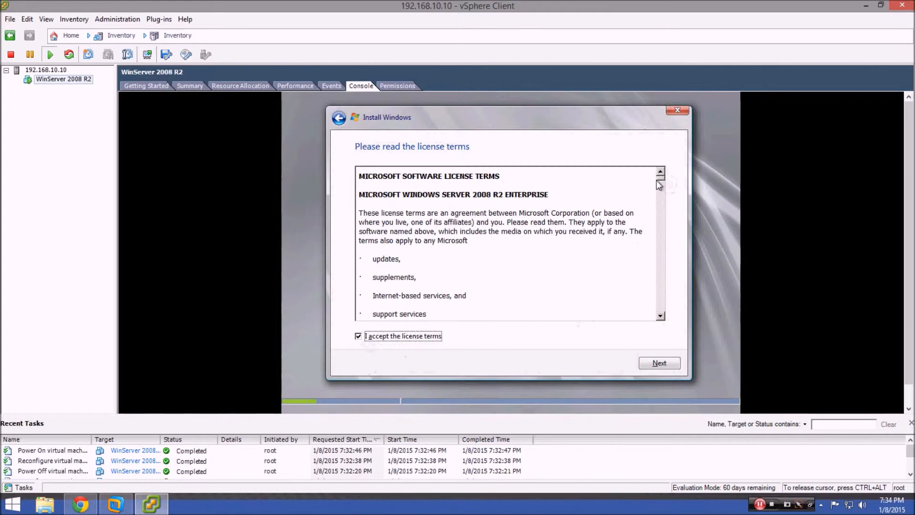
pyautogui.moveTo(660, 178); pyautogui.dragTo(650, 337)
pyautogui.click(657, 367)
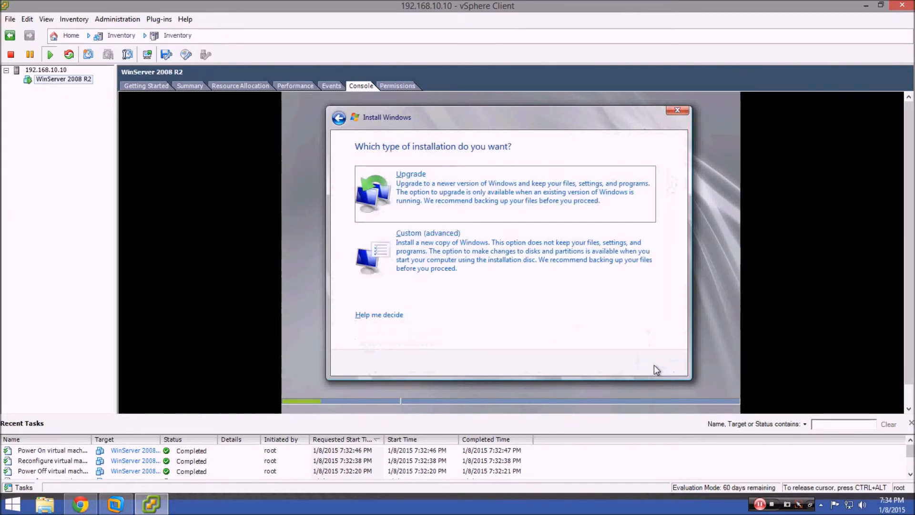
# Run a Custom (advanced) install onto Disk 0's 20.0 GB unallocated space.
pyautogui.click(429, 254)
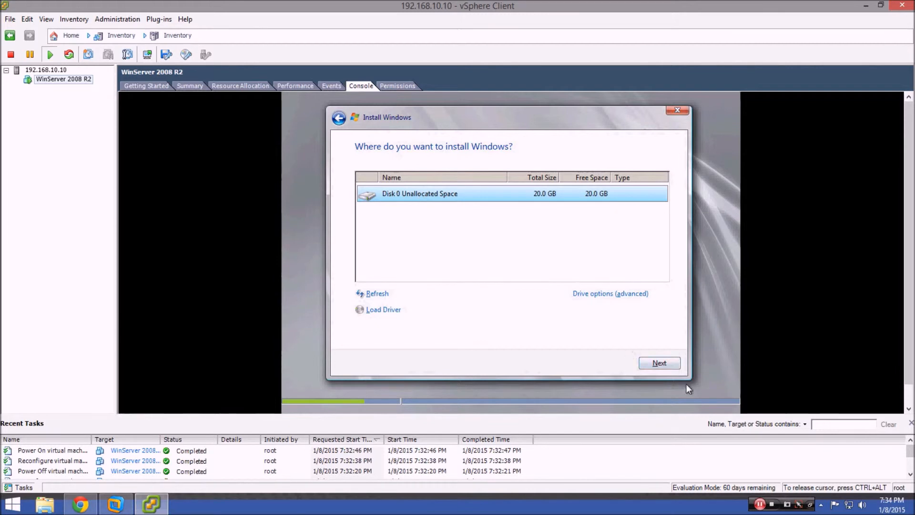
pyautogui.click(666, 364)
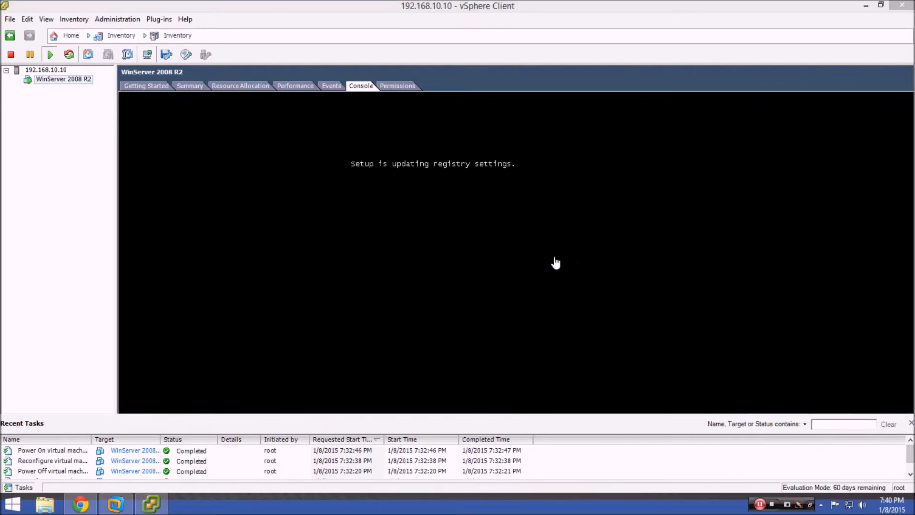
pyautogui.click(485, 244)
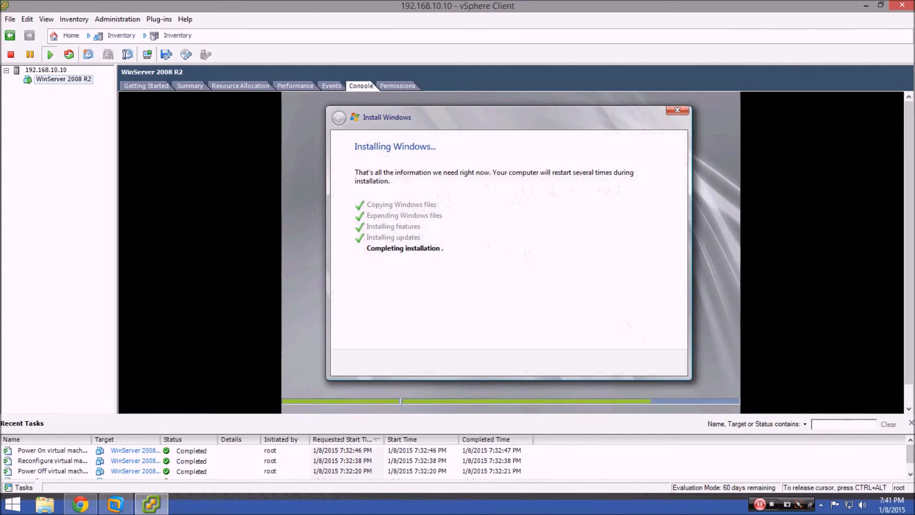
# Release the console with Ctrl+Alt, then return to it while setup restarts the VM.
pyautogui.hotkey('ctrl', 'alt')
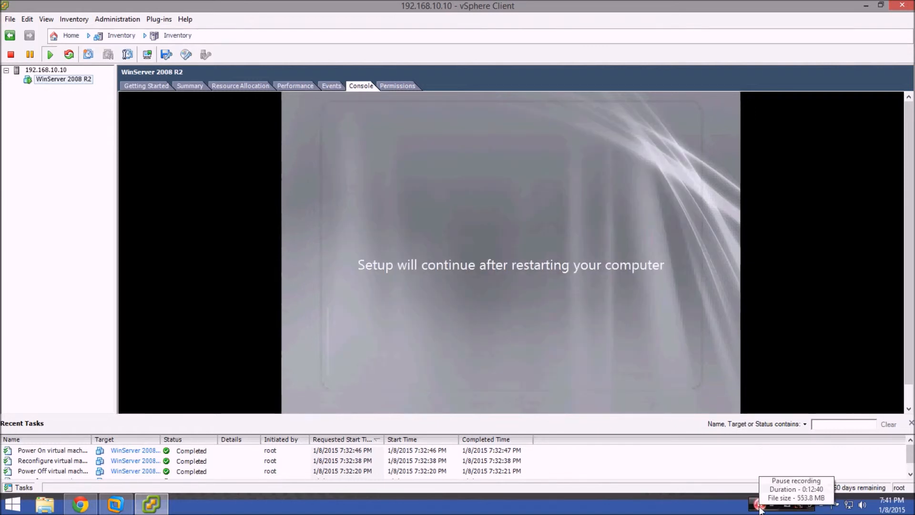
pyautogui.click(573, 299)
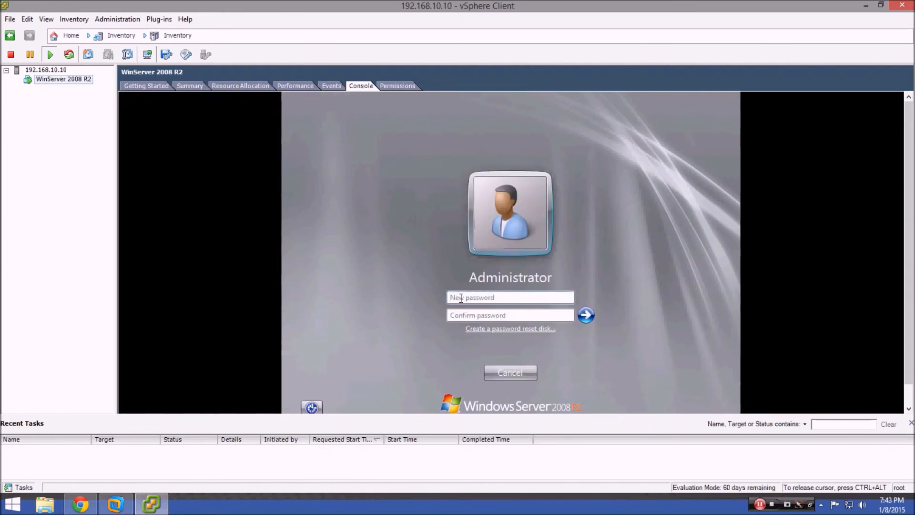
# Enter and confirm a new Administrator password, then acknowledge the change to sign in.
pyautogui.click(461, 298)
pyautogui.write('••••••••••')
pyautogui.press('Tab')
pyautogui.write('••••••••••')
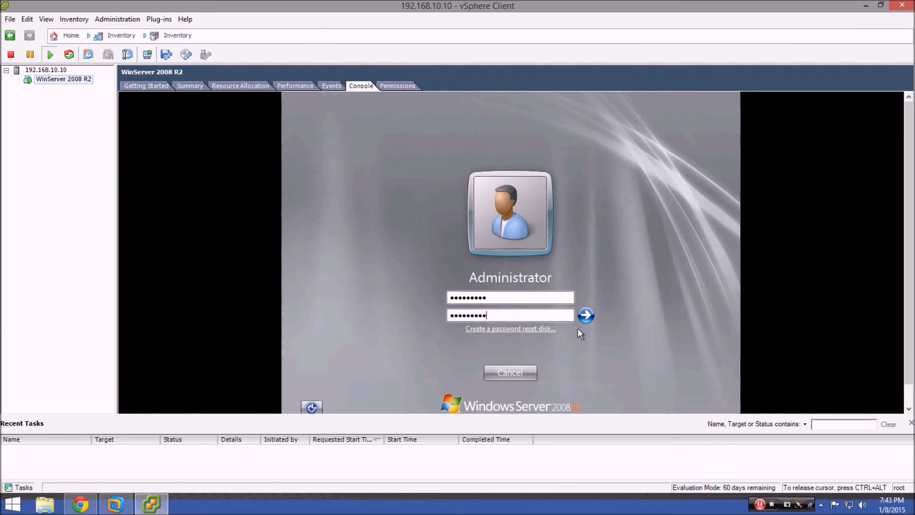
pyautogui.click(586, 315)
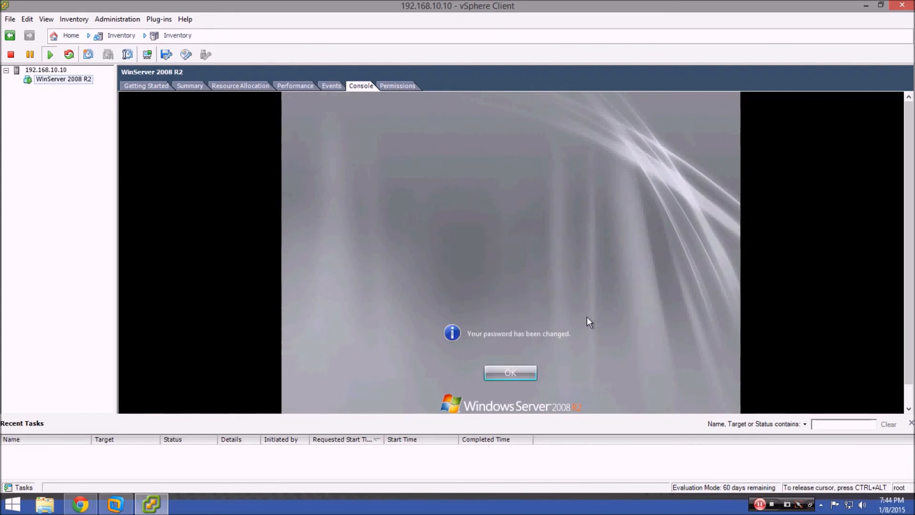
pyautogui.click(521, 371)
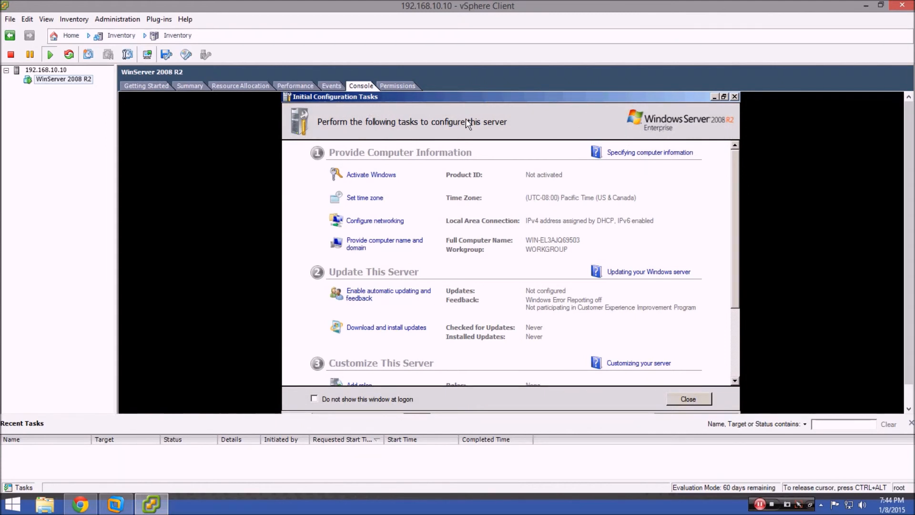
# Open Activate Windows from Initial Configuration Tasks to bring up the product key prompt.
pyautogui.scroll(-3, 408, 281)
pyautogui.scroll(3, 401, 288)
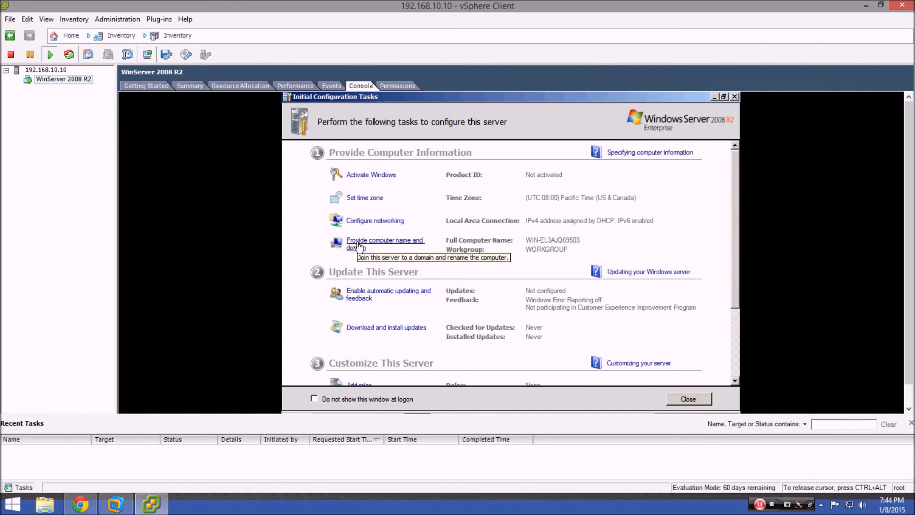
pyautogui.click(370, 177)
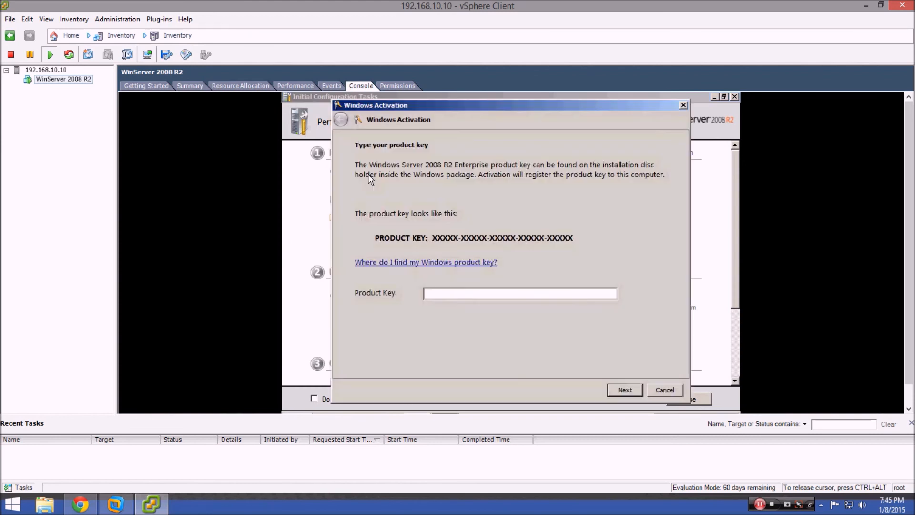